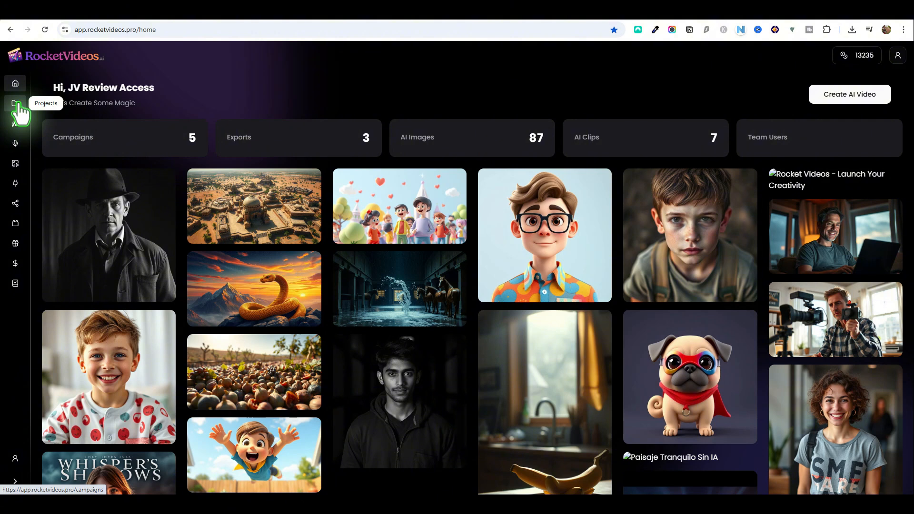
Look through the available tutorials and return to the home page
left_click(15, 284)
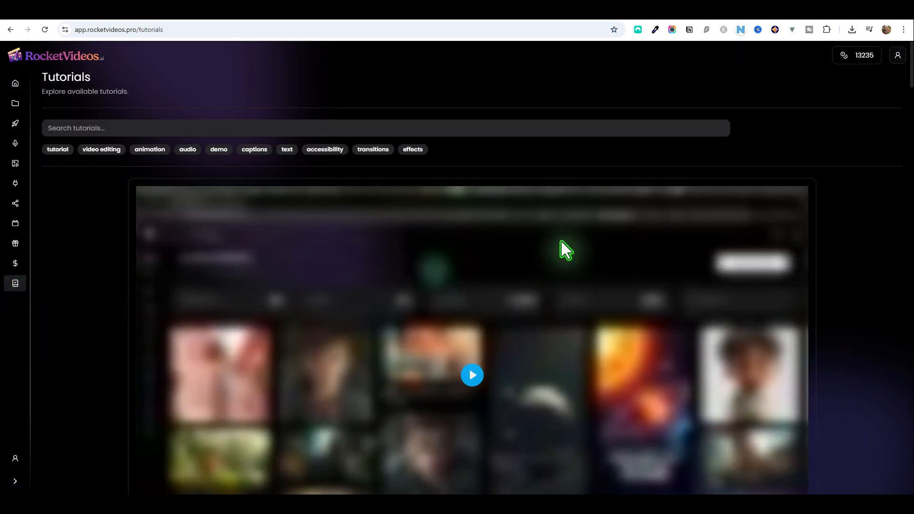
scroll(801, 269, "down", 15)
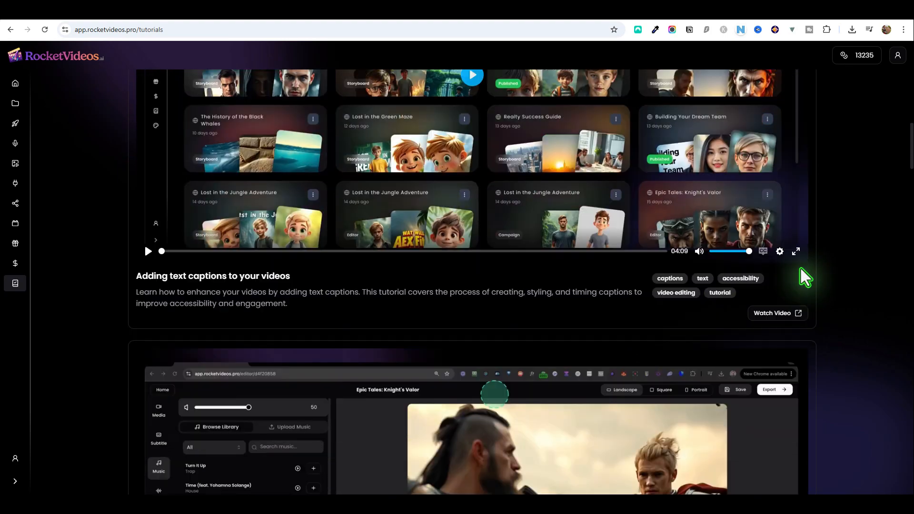
left_click(15, 83)
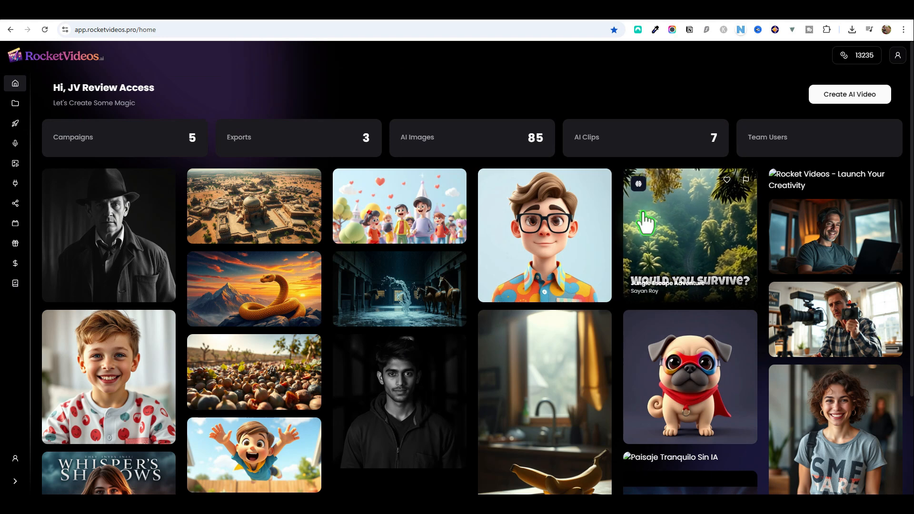
Start a new AI video described as "a panda who wants to become a kung fu master"
left_click(857, 99)
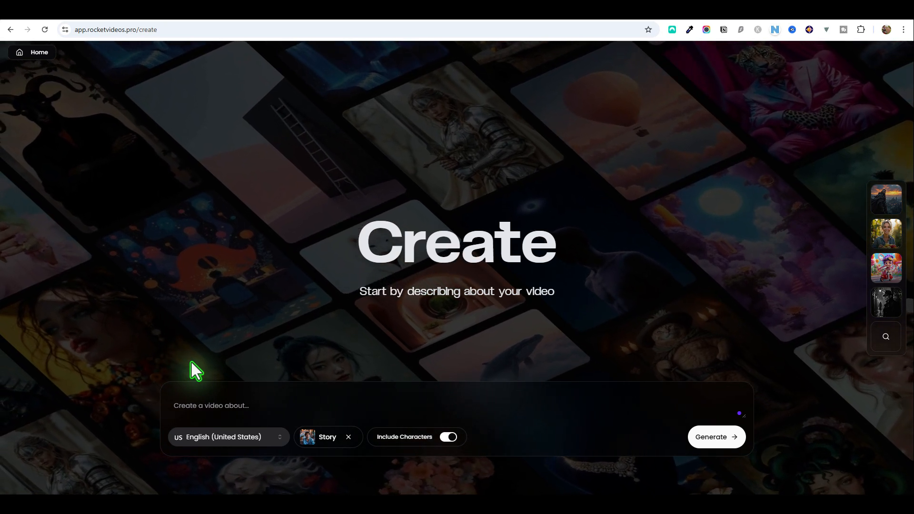
left_click(197, 401)
type("a p")
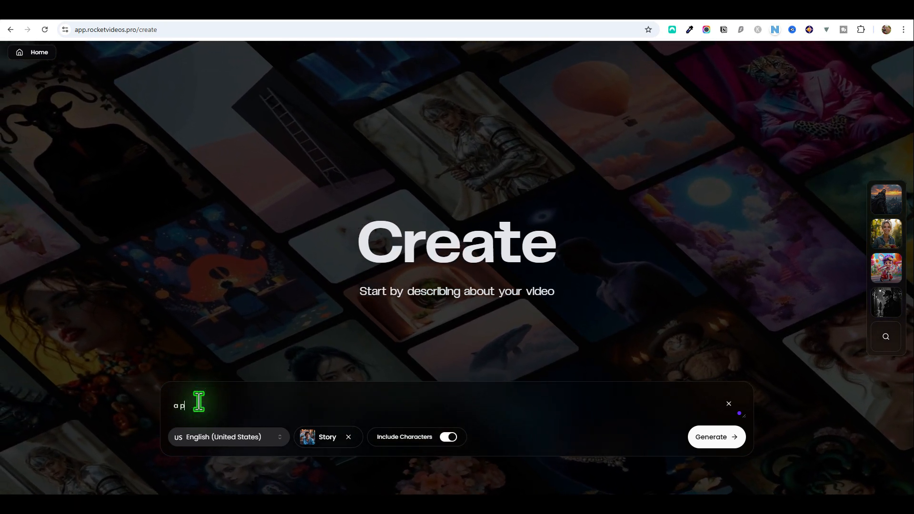
type("anda who want")
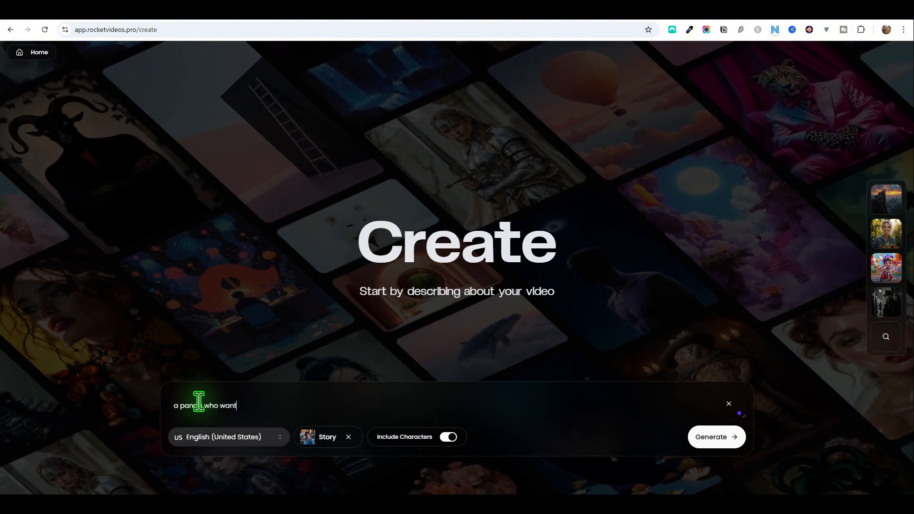
type("s to become a")
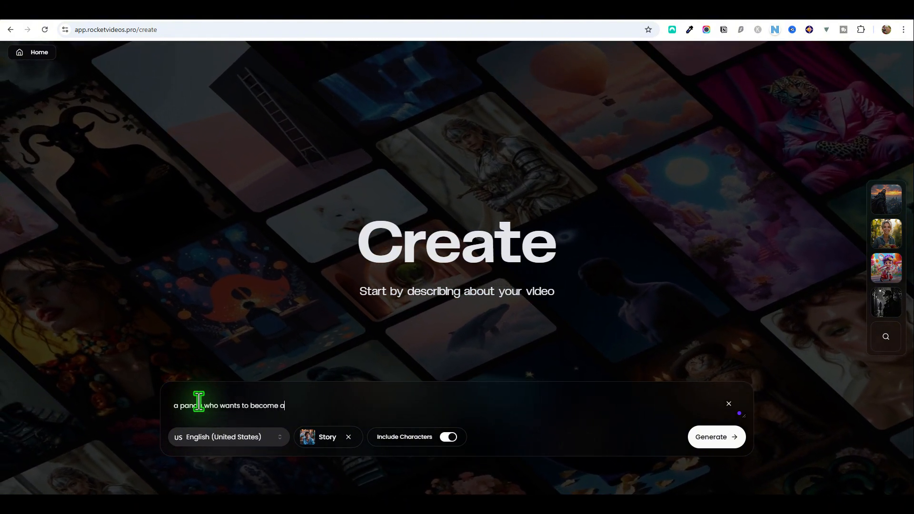
type(" kung fu master")
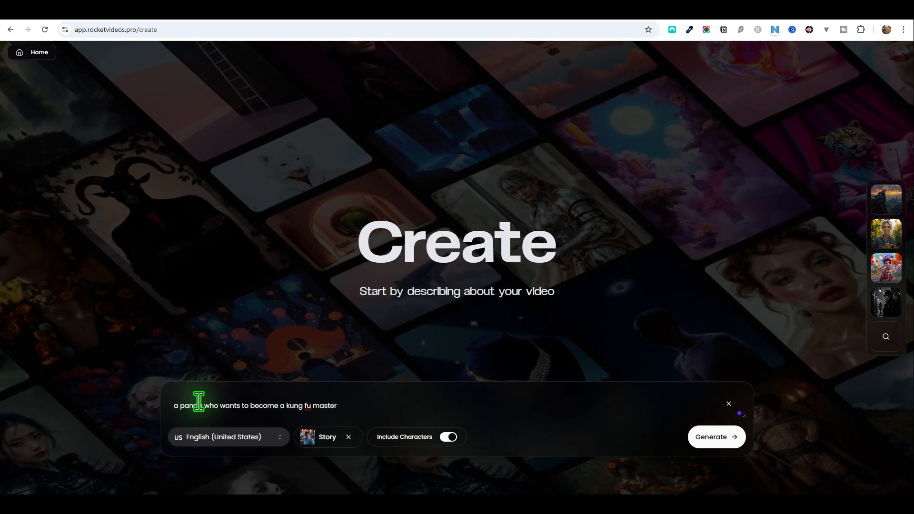
Look through the available video languages, keeping English (United States)
left_click(249, 438)
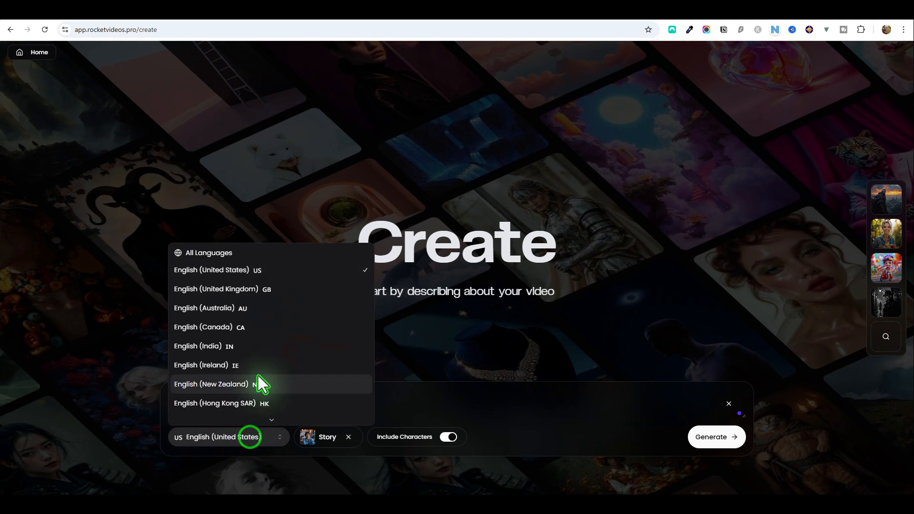
scroll(233, 319, "down", 10)
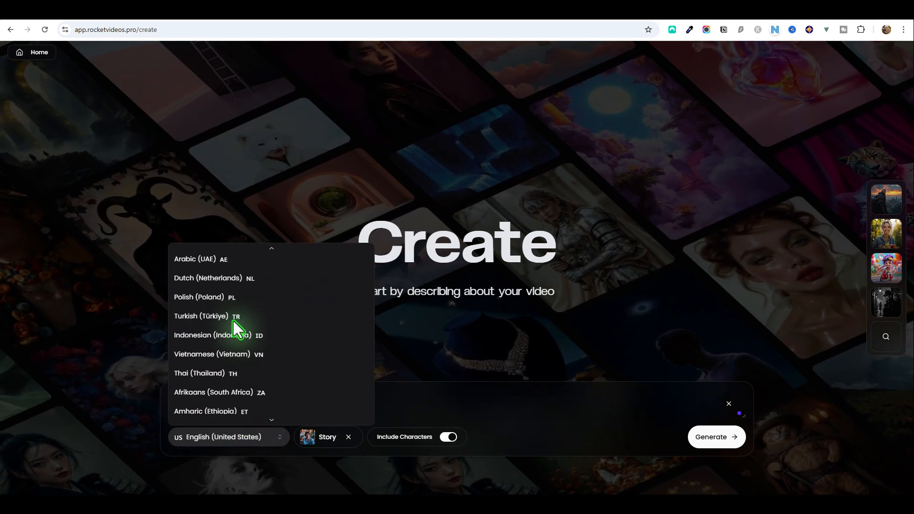
scroll(233, 322, "down", 8)
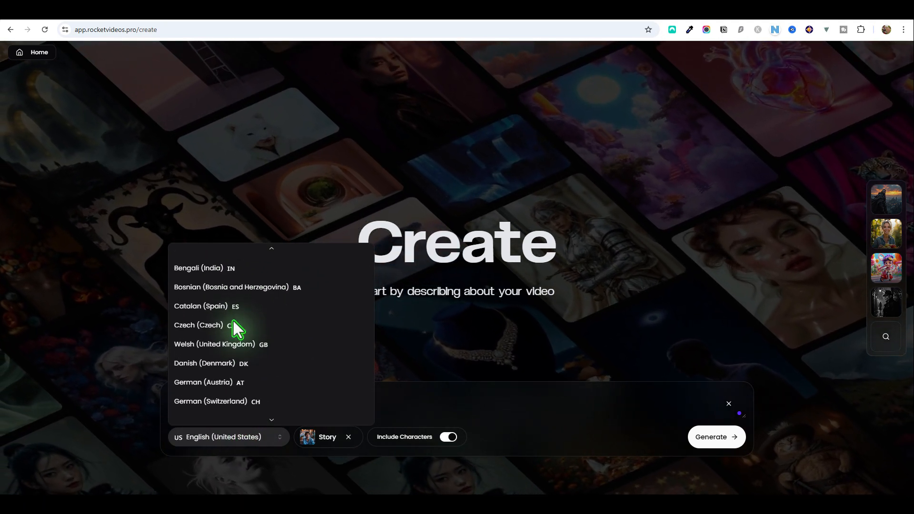
scroll(233, 321, "down", 4)
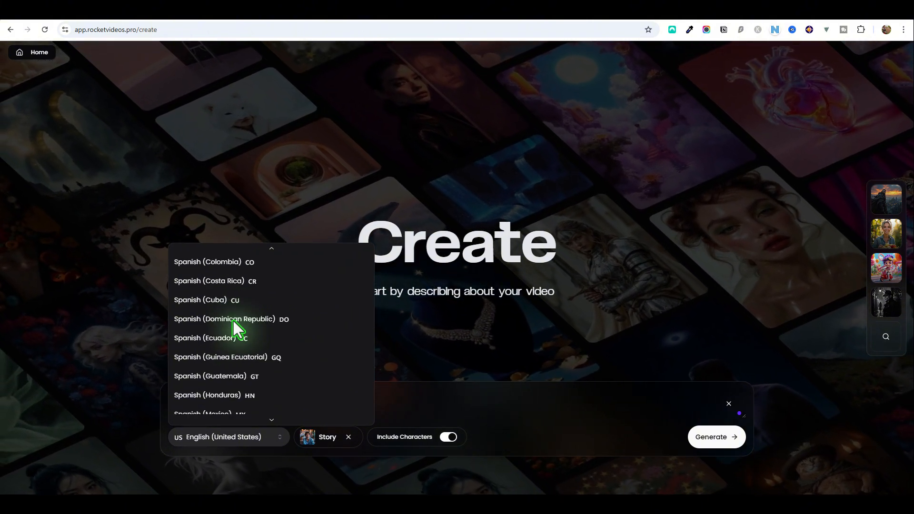
scroll(233, 321, "down", 2)
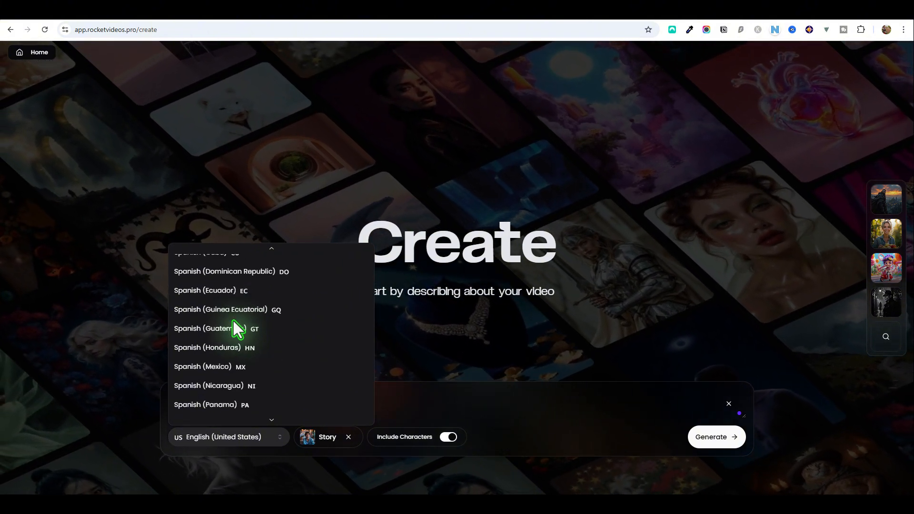
left_click(259, 437)
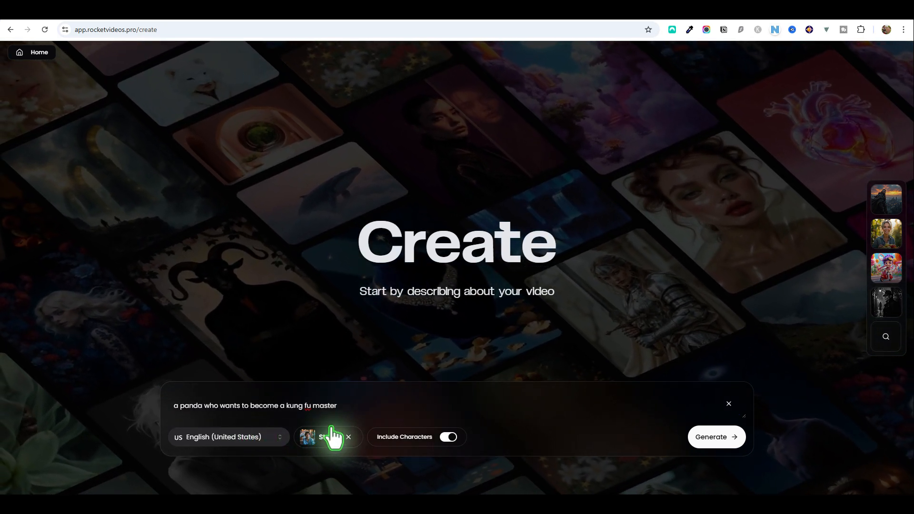
View the available video types, keeping Story selected and Include Characters enabled
left_click(329, 435)
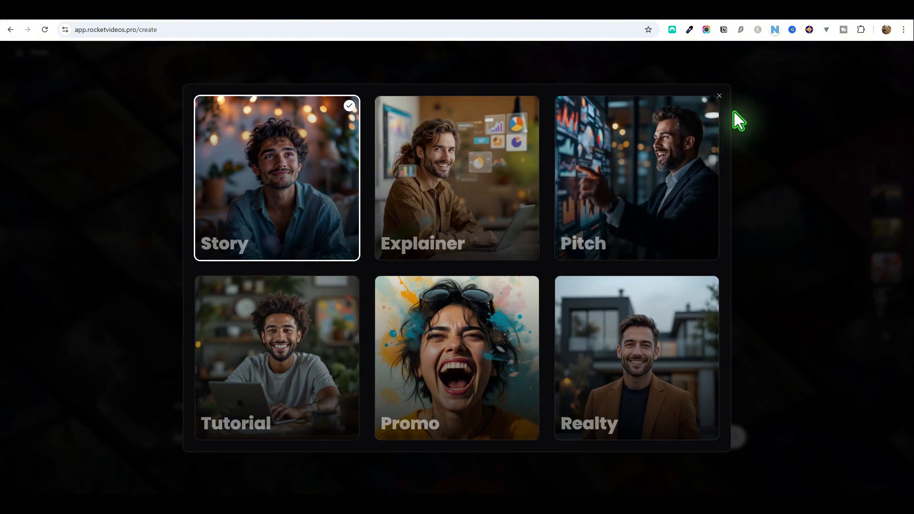
left_click(719, 95)
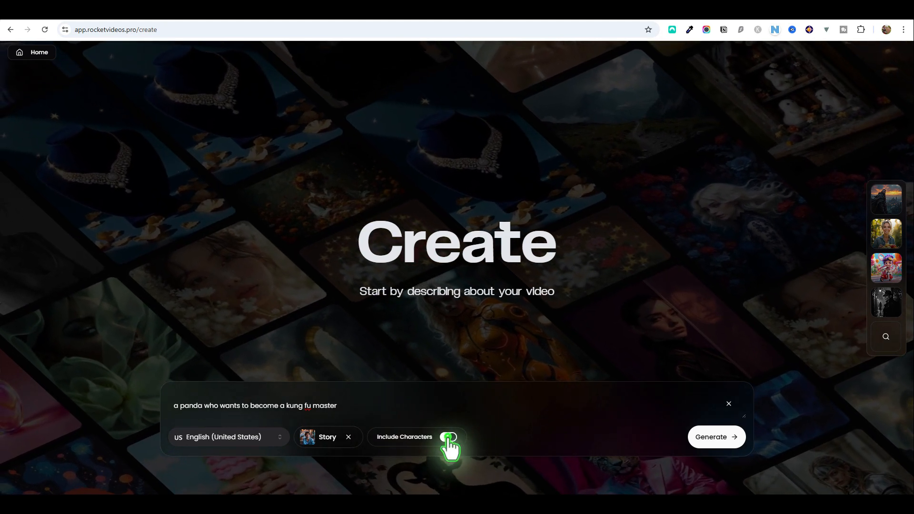
left_click(448, 437)
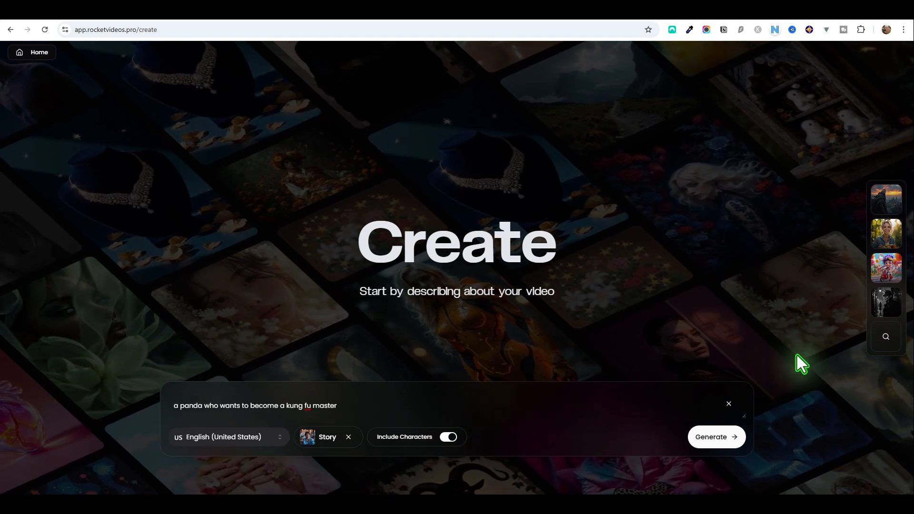
Apply the 3D Cartoon style preset to the video and generate its campaign
left_click(886, 336)
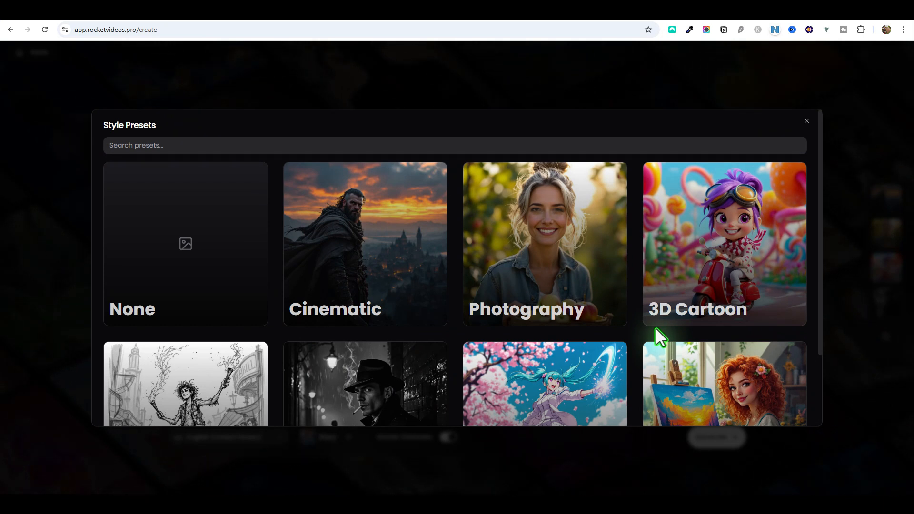
scroll(673, 306, "down", 2)
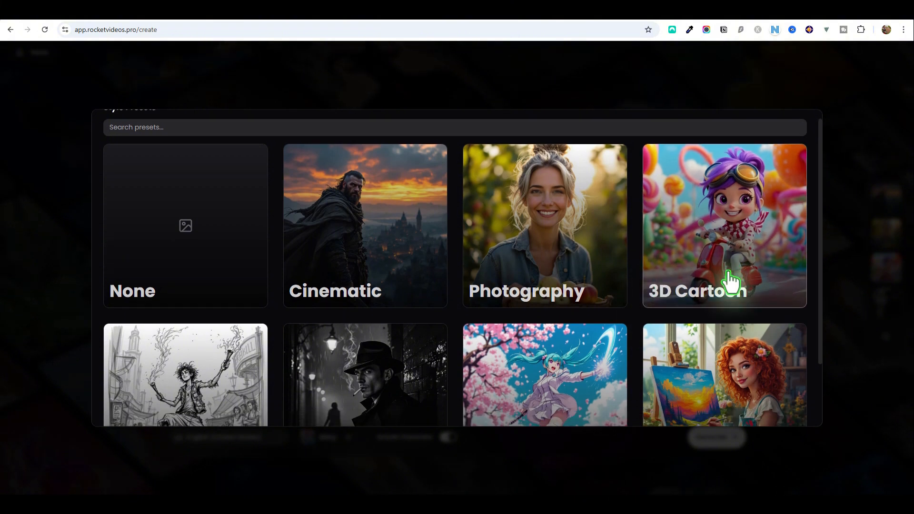
scroll(731, 281, "down", 2)
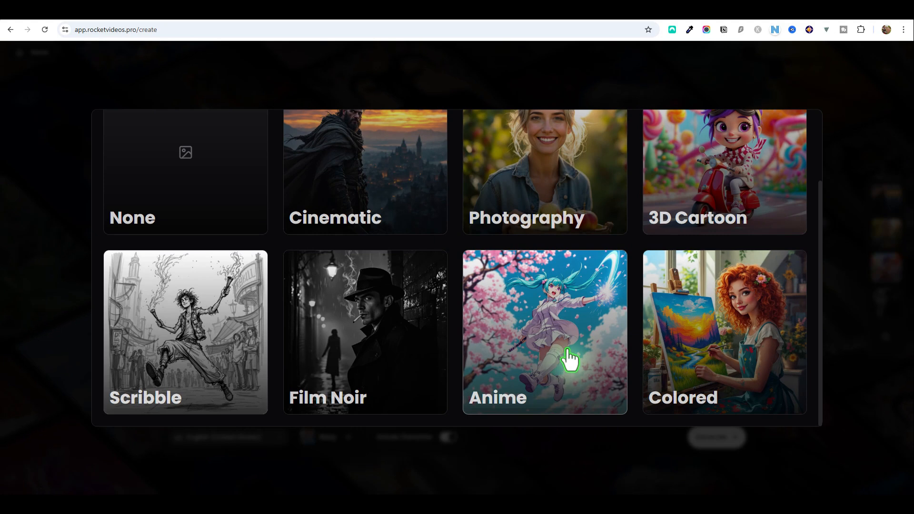
scroll(570, 360, "up", 4)
left_click(717, 276)
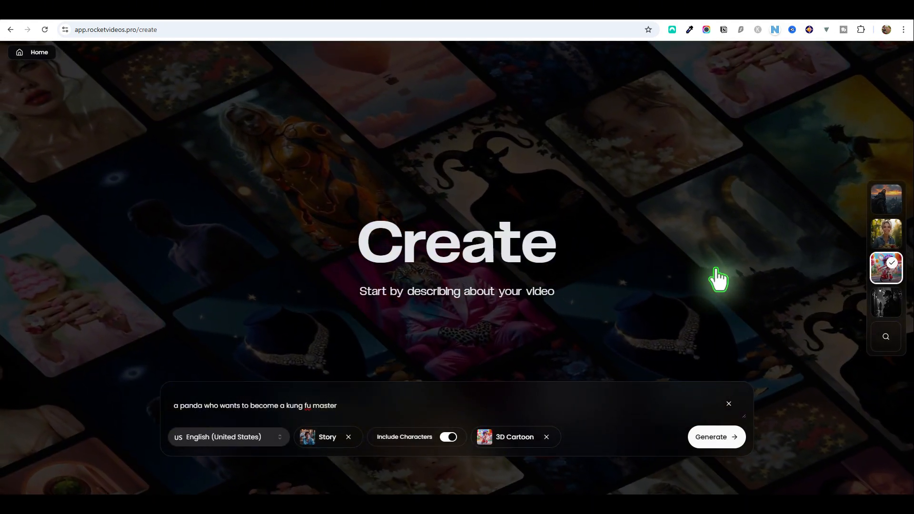
left_click(719, 440)
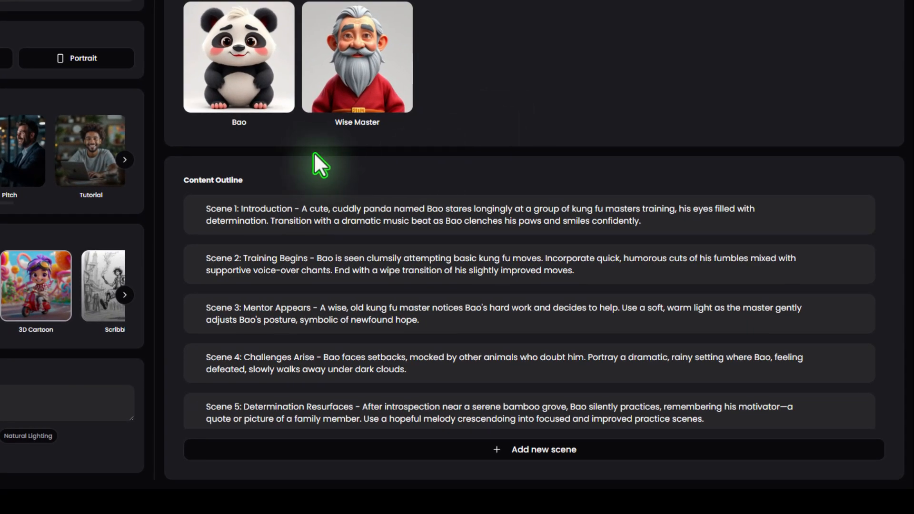
Review the scenes in the content outline and check Scene 1's text in edit mode without changing it
scroll(258, 232, "down", 2)
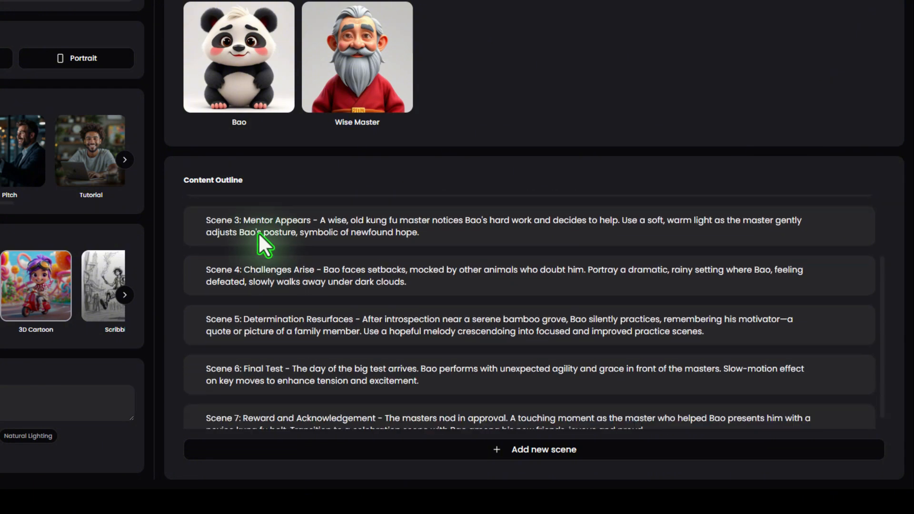
scroll(258, 233, "down", 1)
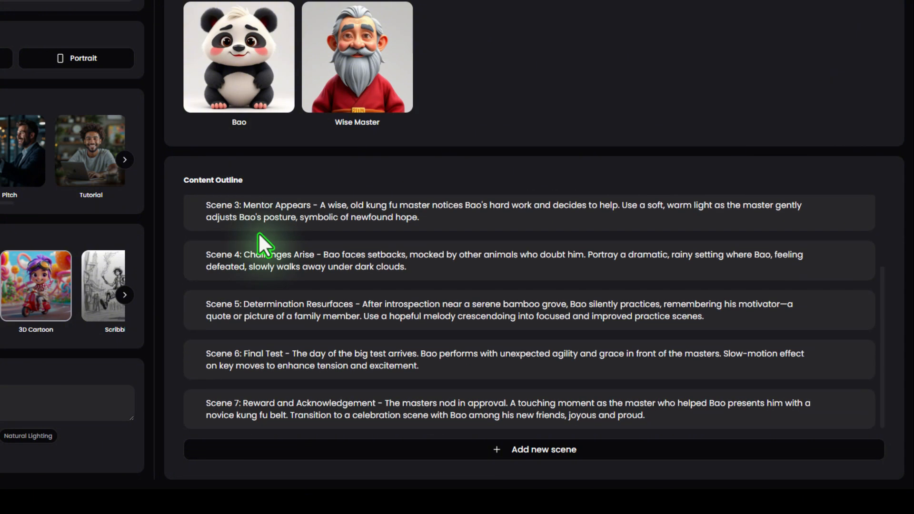
scroll(258, 232, "up", 3)
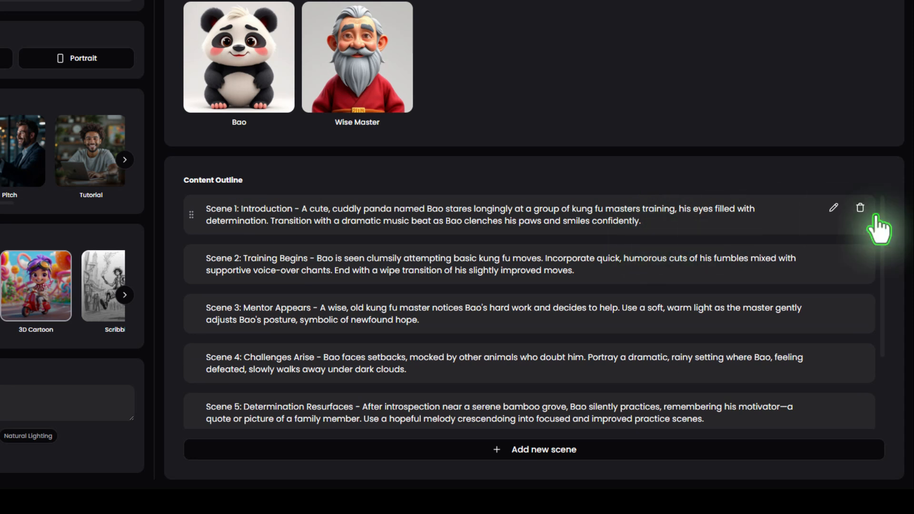
left_click(834, 208)
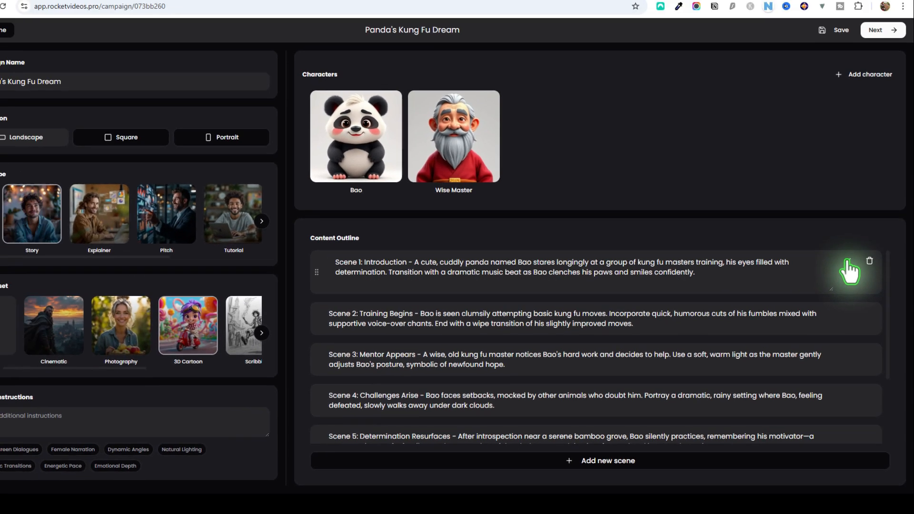
left_click(834, 208)
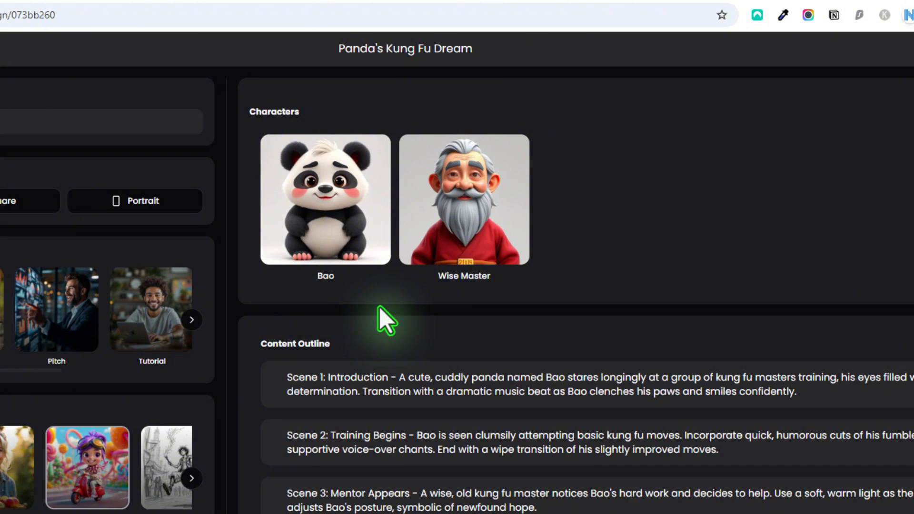
Set the panda character Bao's clothing to "panda fur, yellow robe" and save with a regenerated image
mouse_move(323, 233)
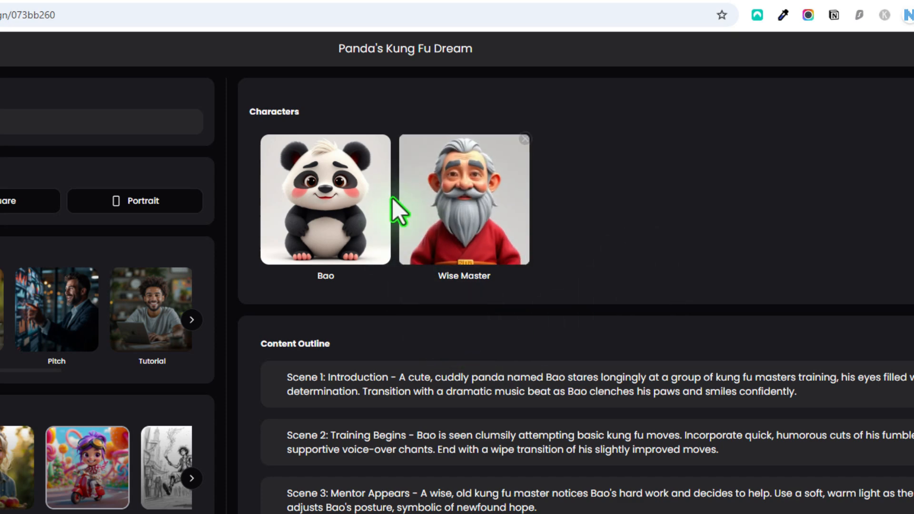
left_click(325, 208)
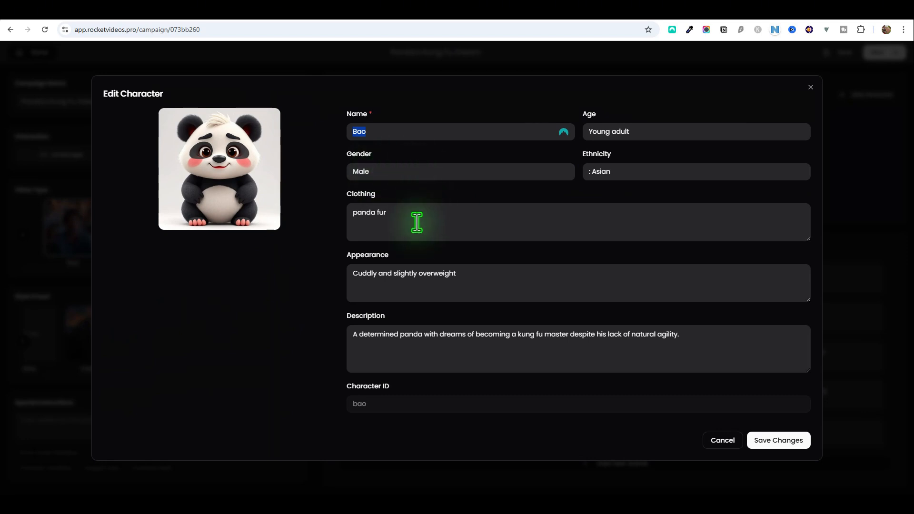
type(", yellow robe")
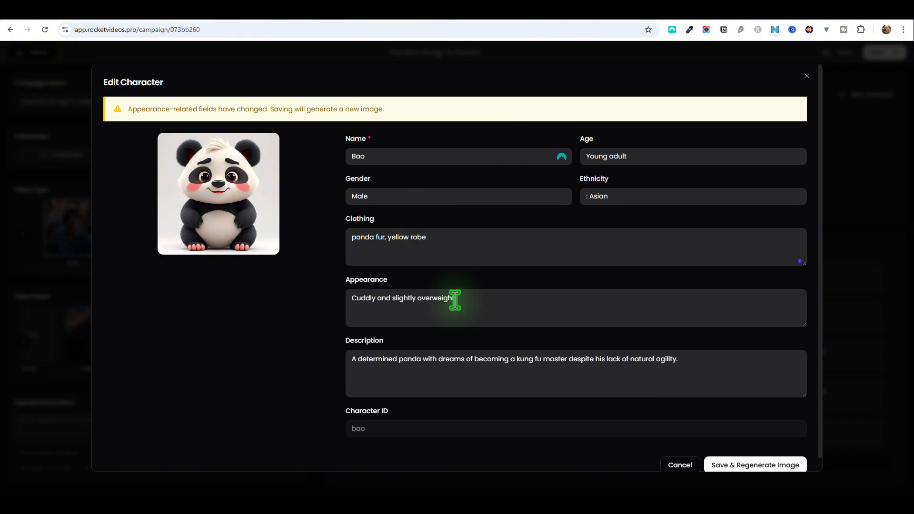
left_click(766, 467)
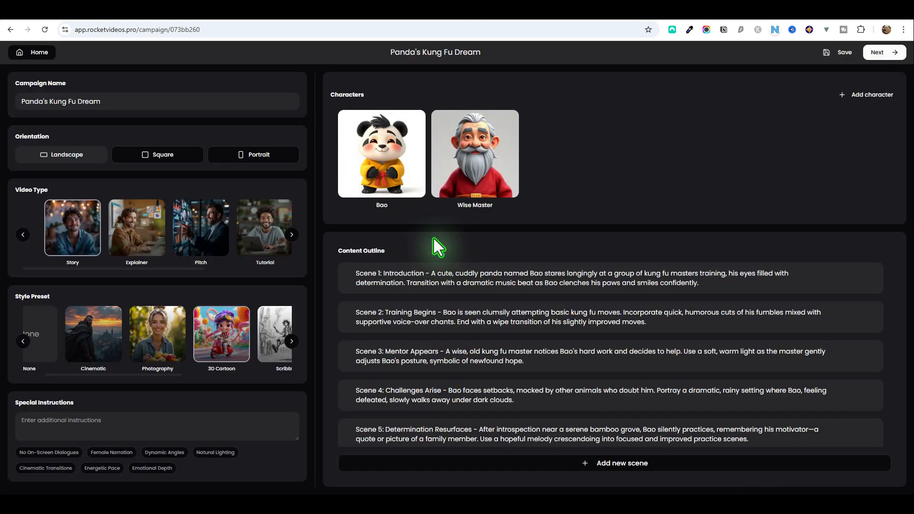
Add the No On-Screen Dialogues preset to the special instructions and save the campaign
mouse_move(413, 181)
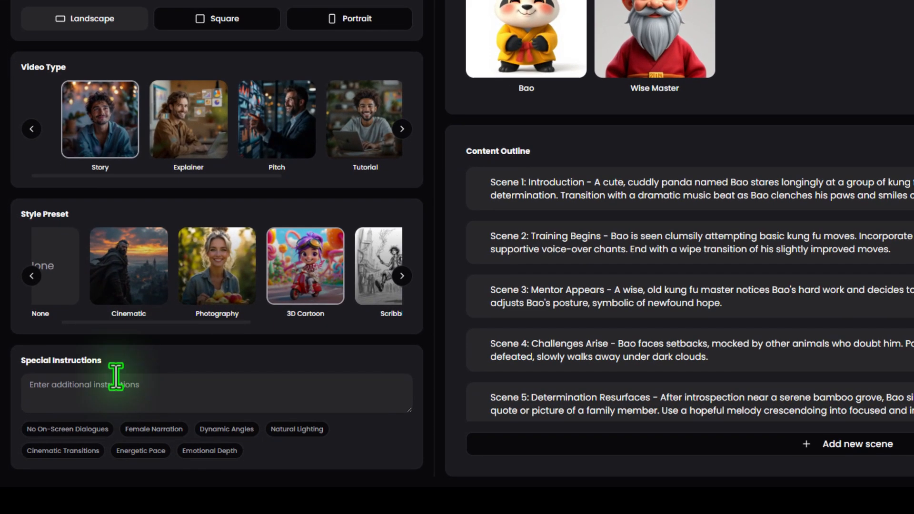
left_click(111, 400)
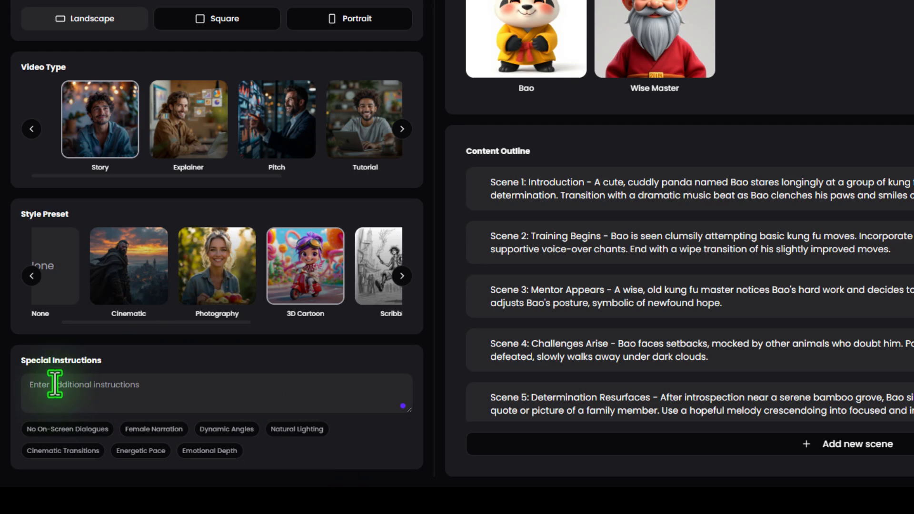
left_click(89, 429)
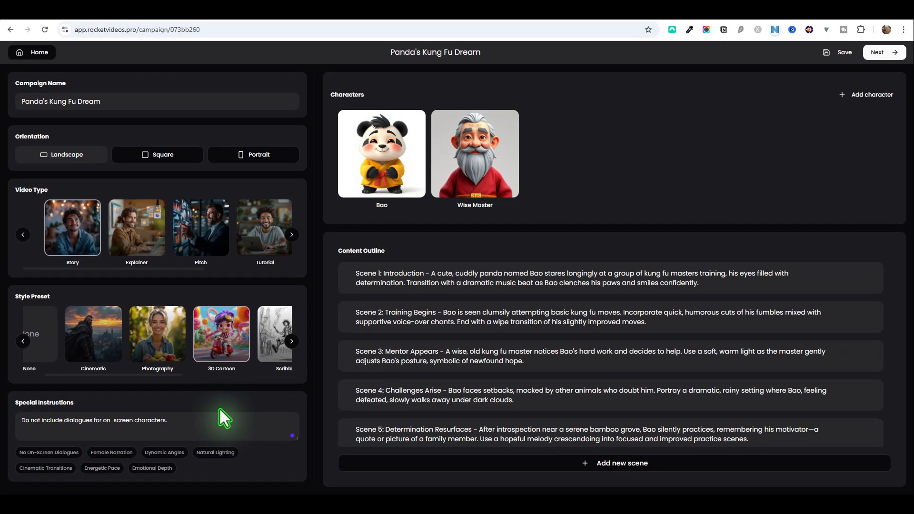
left_click(834, 54)
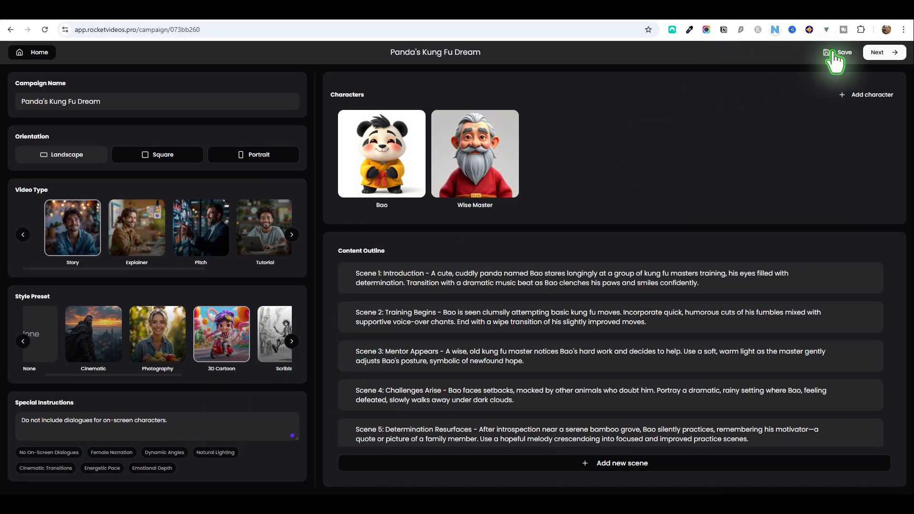
Proceed to the storyboard and change the second Mentor Appears prompt to "@[Wise Master] showing kung fu move to his student @[Bao]"
left_click(894, 57)
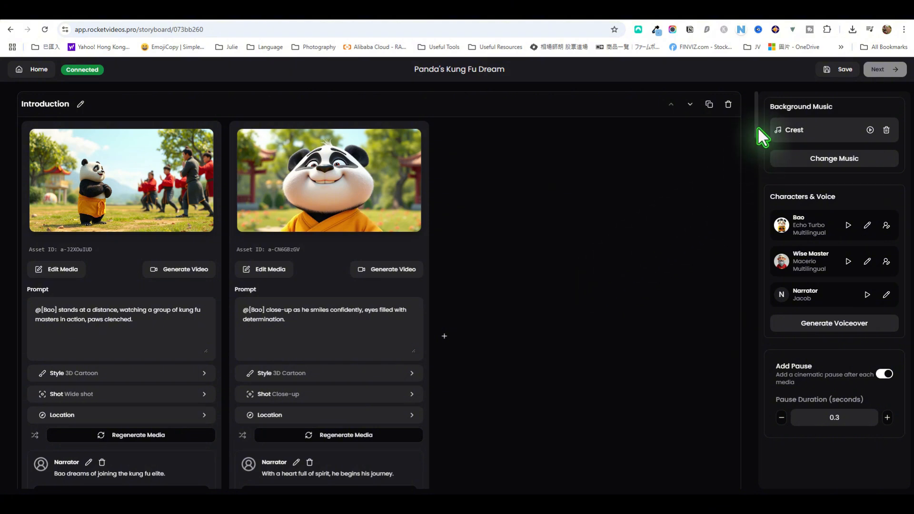
left_click_drag(757, 127, 741, 236)
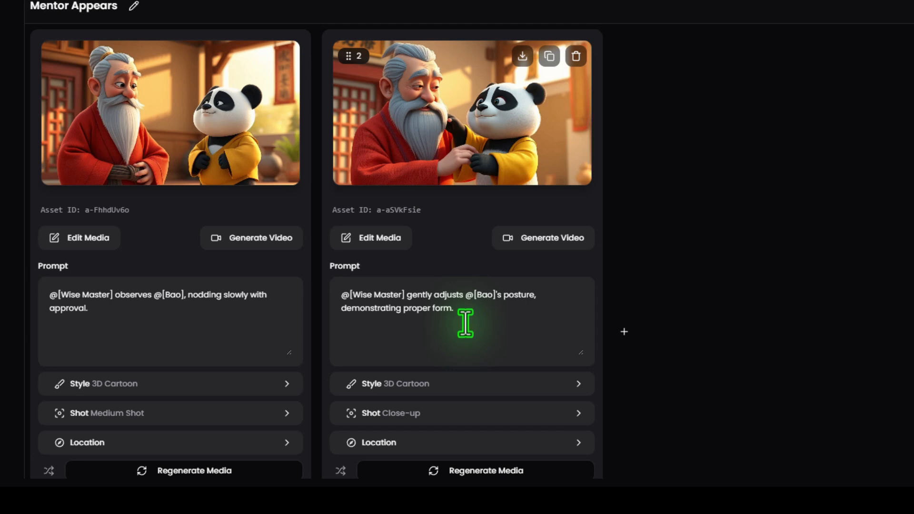
left_click_drag(465, 313, 336, 298)
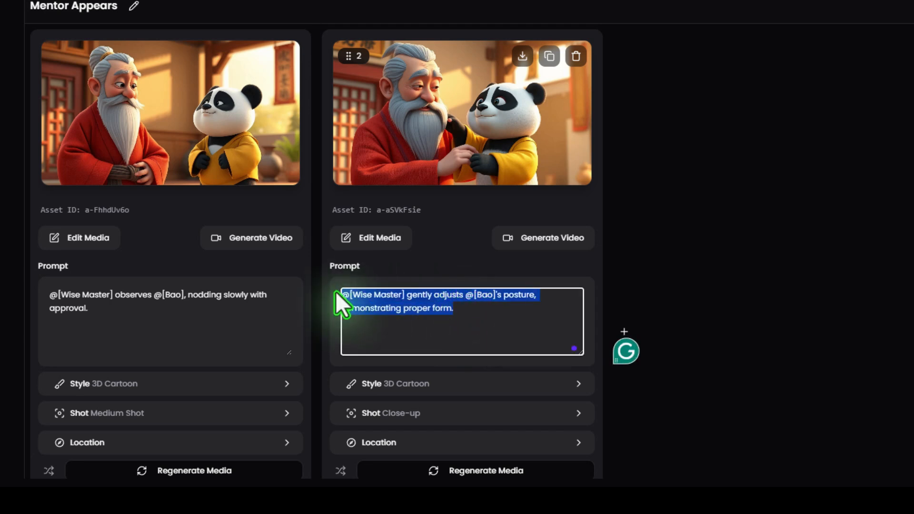
left_click(376, 308)
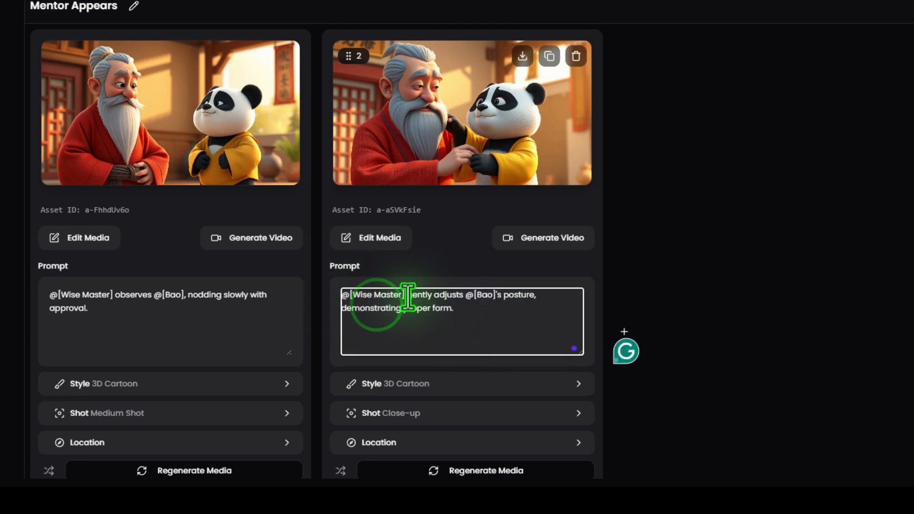
triple_click(408, 299)
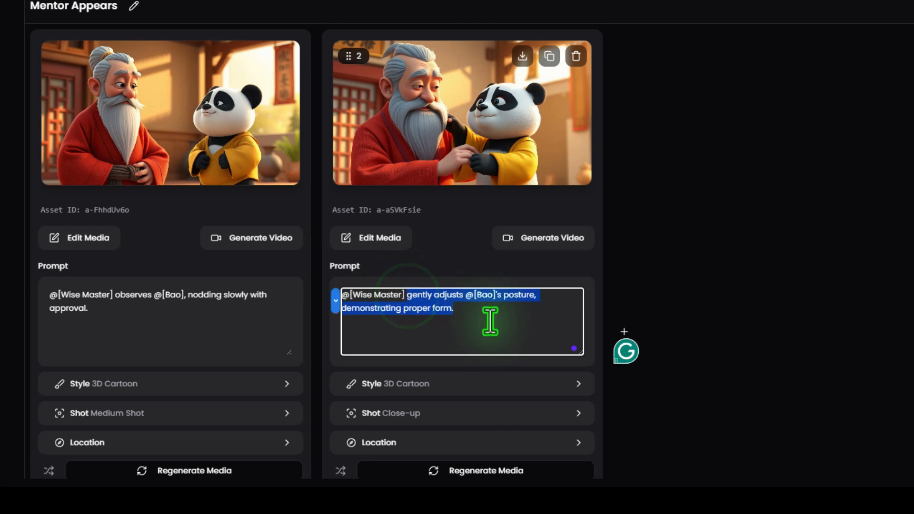
key("BackSpace")
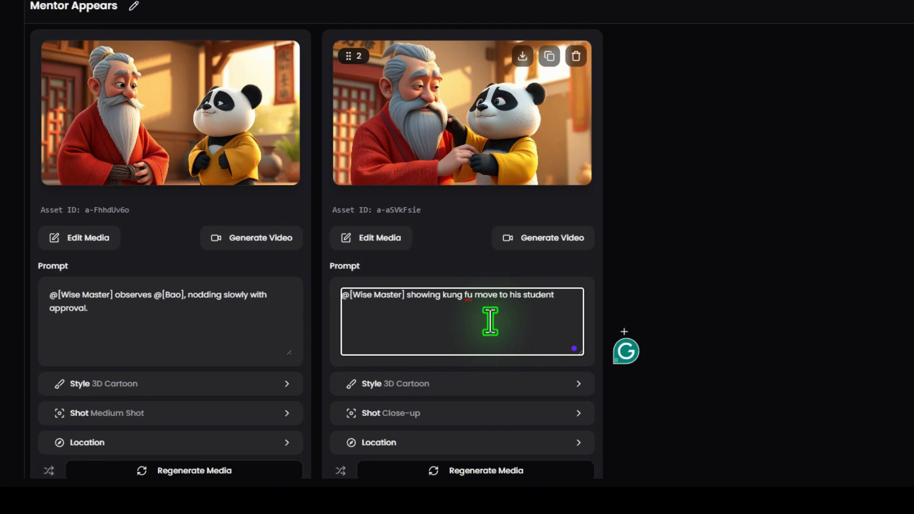
type("@")
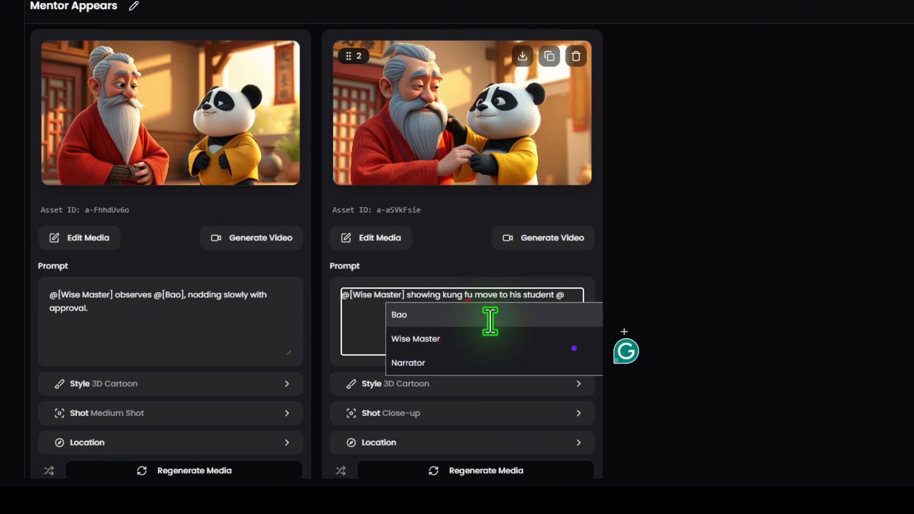
left_click(430, 316)
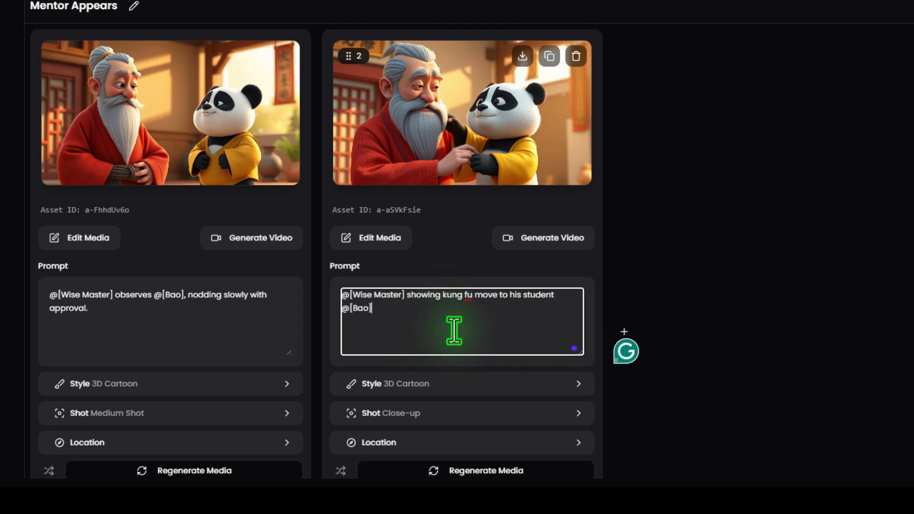
type("@")
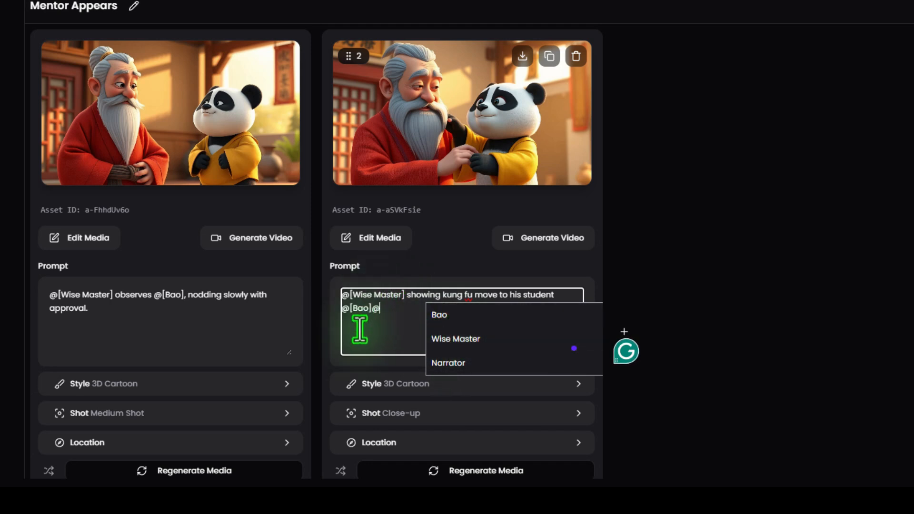
key("BackSpace")
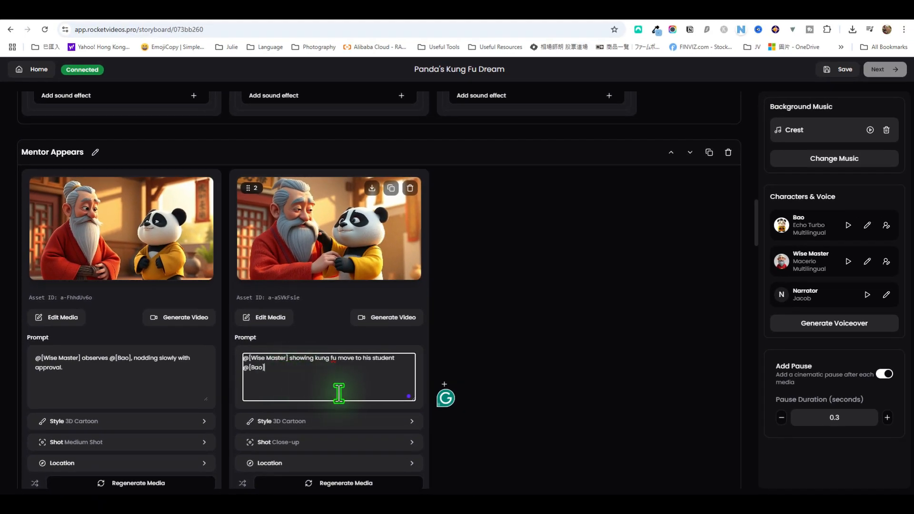
Set the shot type of the second Mentor Appears media to Wide shot
scroll(339, 395, "down", 2)
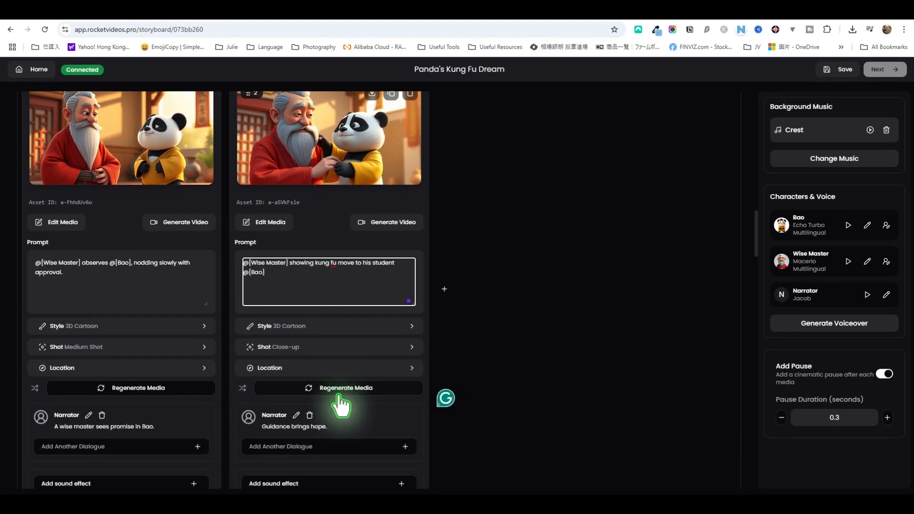
left_click(327, 350)
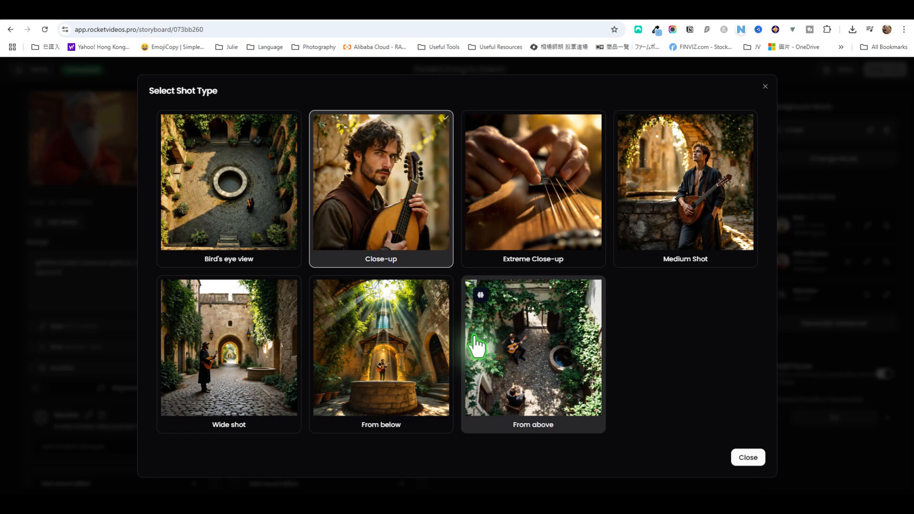
left_click(212, 367)
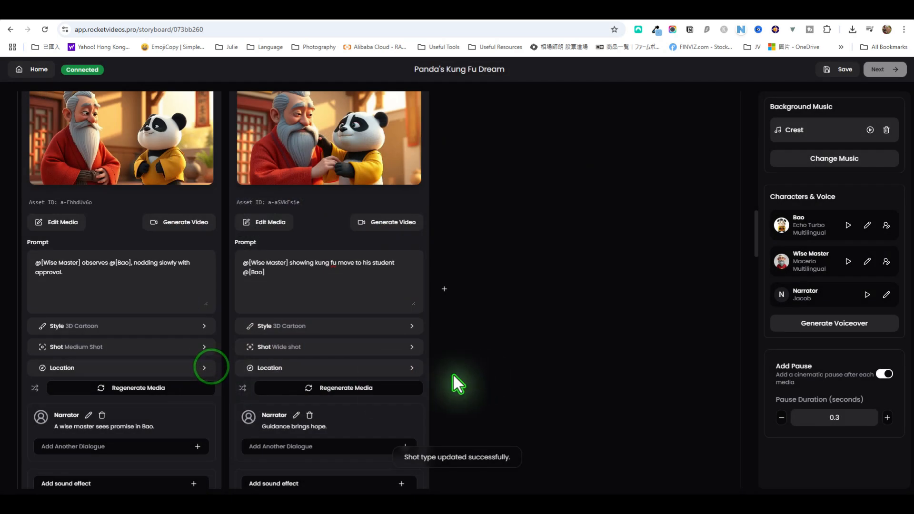
Set the location of the second Mentor Appears media to "training ground" and save the location settings
left_click(381, 368)
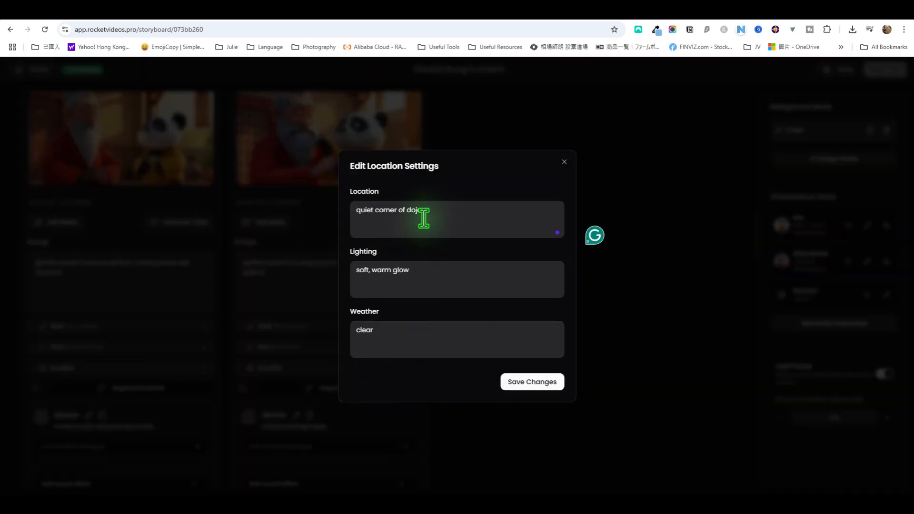
left_click_drag(431, 210, 330, 212)
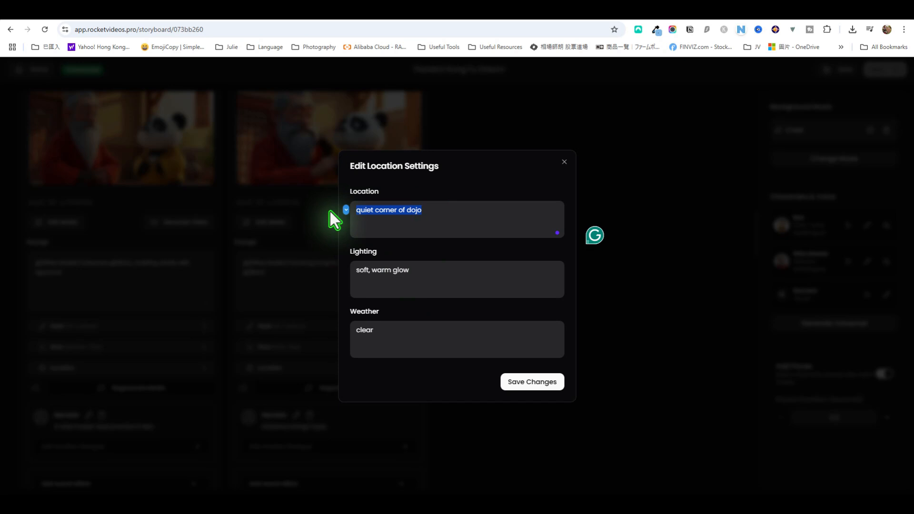
key("BackSpace")
type("tr")
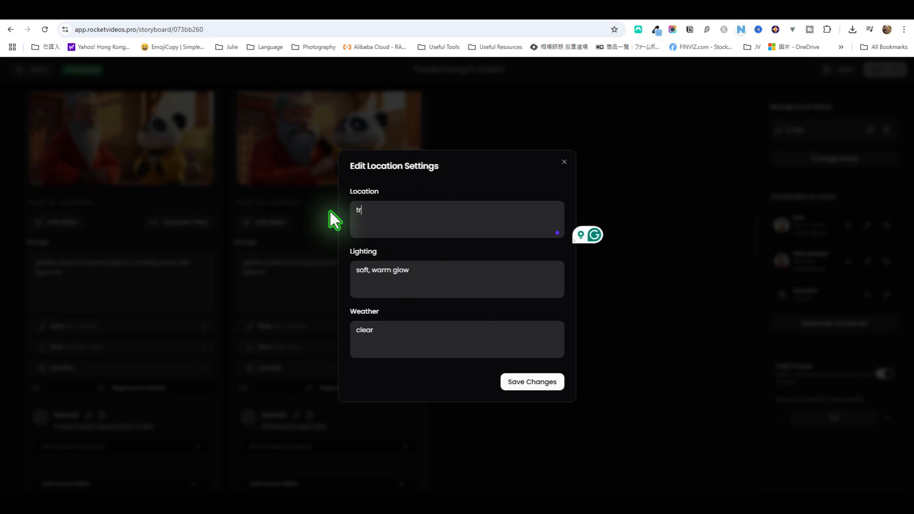
type("aining ground")
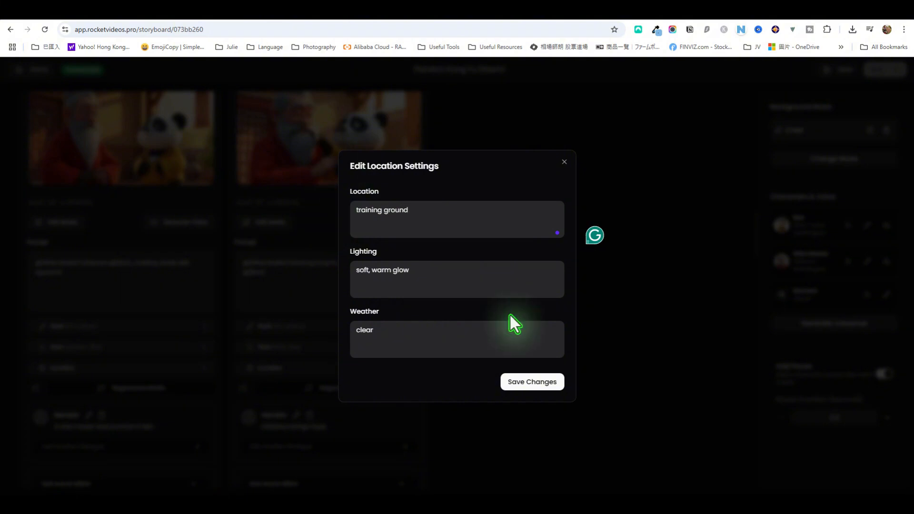
left_click(541, 384)
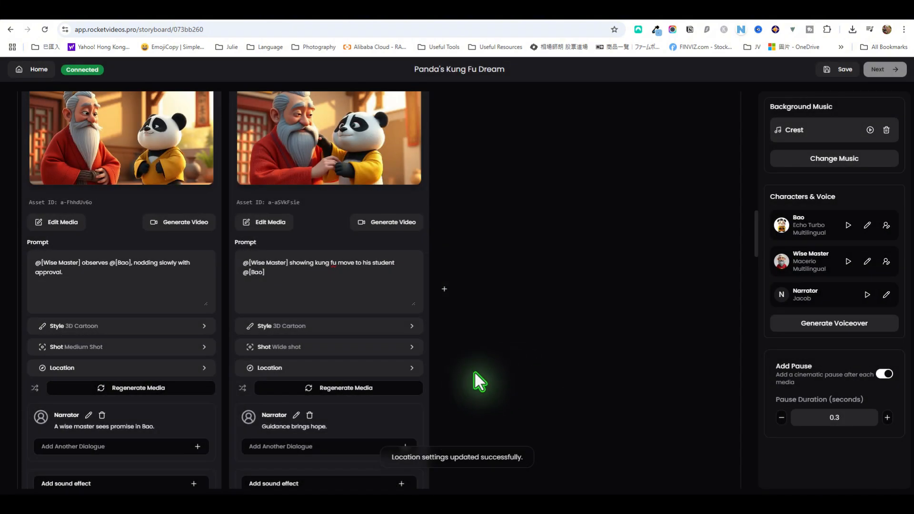
Regenerate the second Mentor Appears image with the edited prompt, shot and location, and check the new picture
left_click(344, 387)
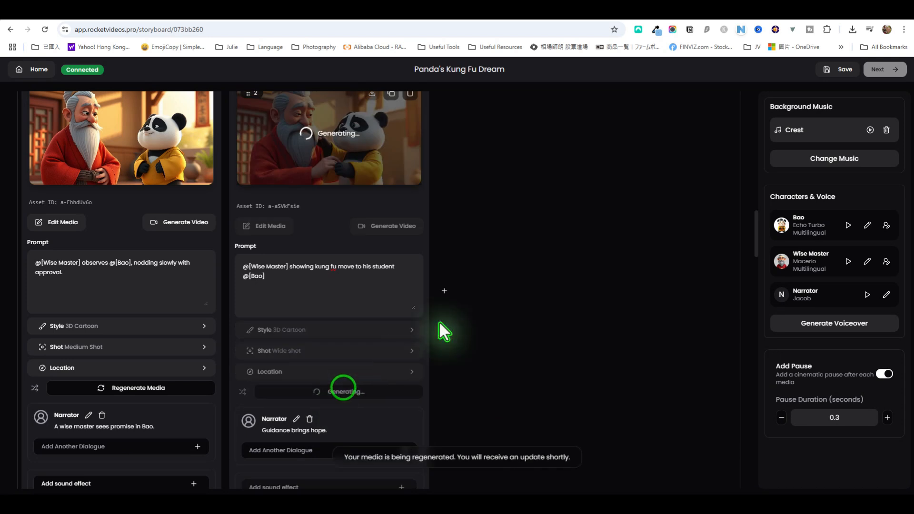
scroll(490, 286, "up", 2)
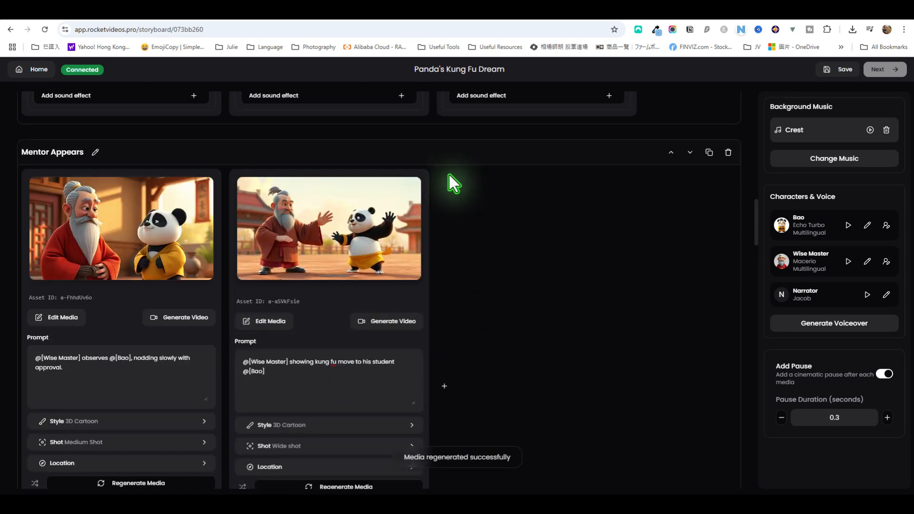
mouse_move(410, 241)
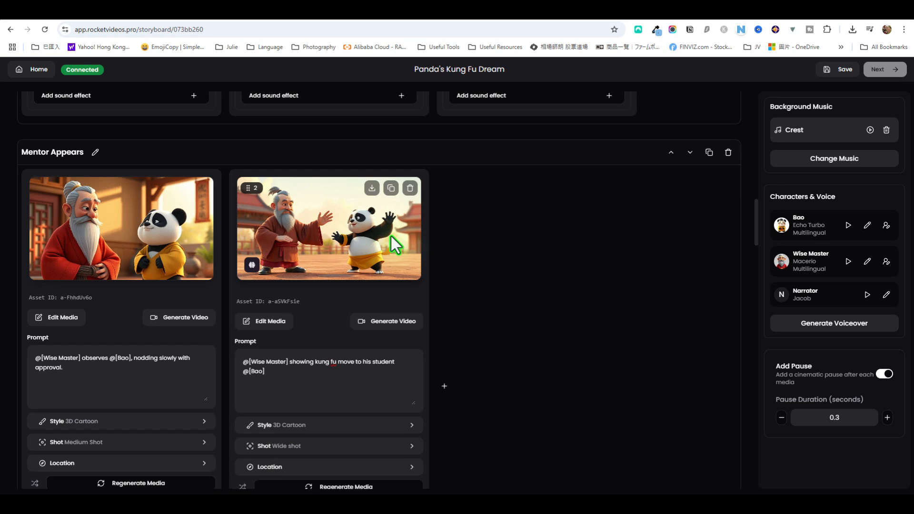
scroll(391, 241, "down", 1)
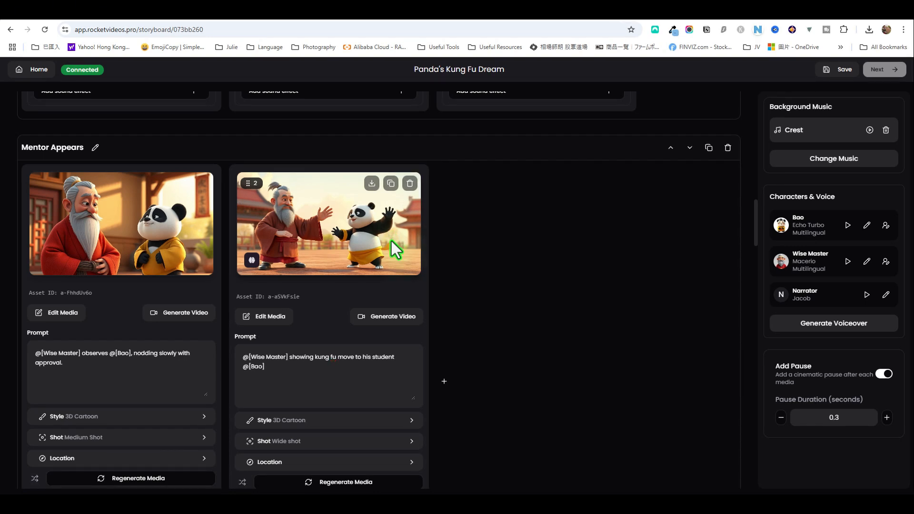
Open the regenerated image in Generative Fill and examine the Inpaint, Erase and Replace tools, undoing the trial brush marks
left_click(277, 317)
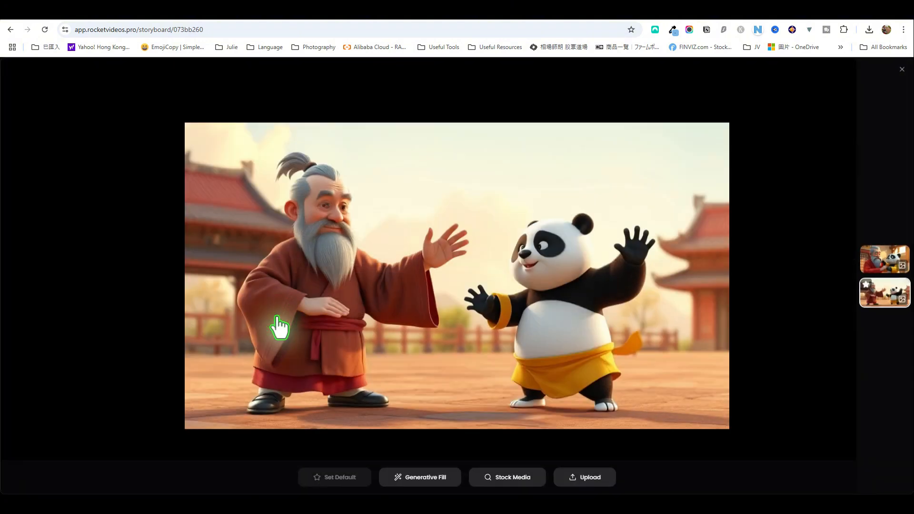
left_click(448, 478)
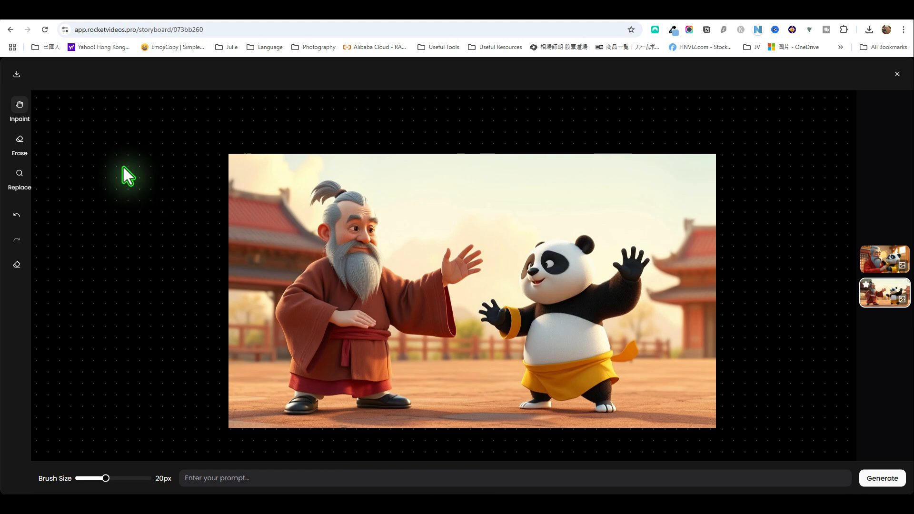
left_click(19, 105)
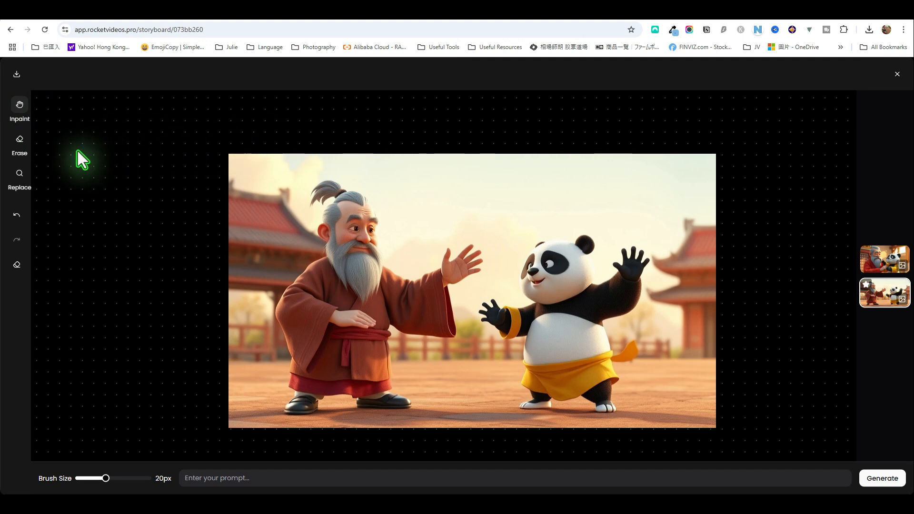
left_click(19, 139)
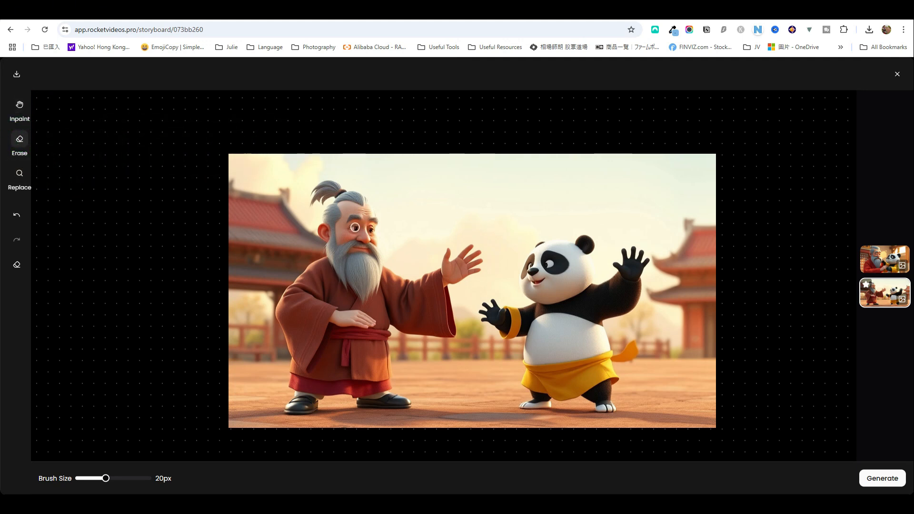
left_click(16, 215)
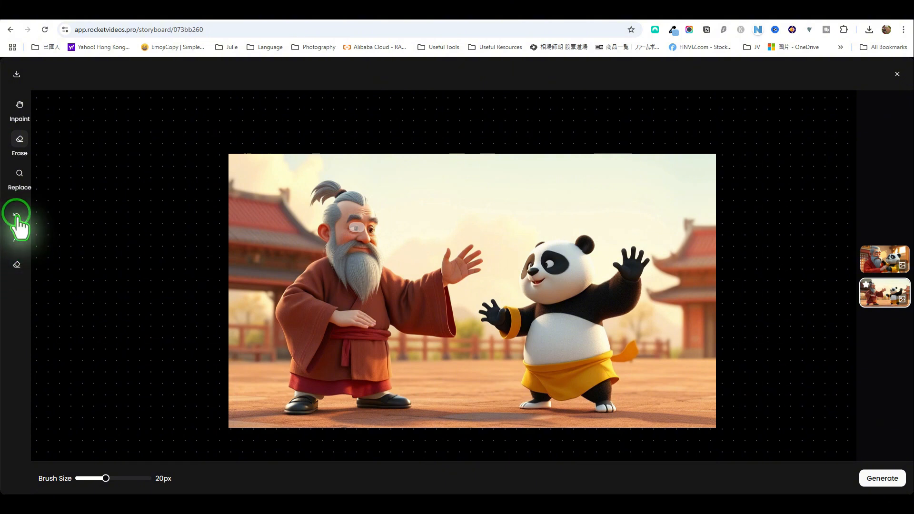
left_click(21, 207)
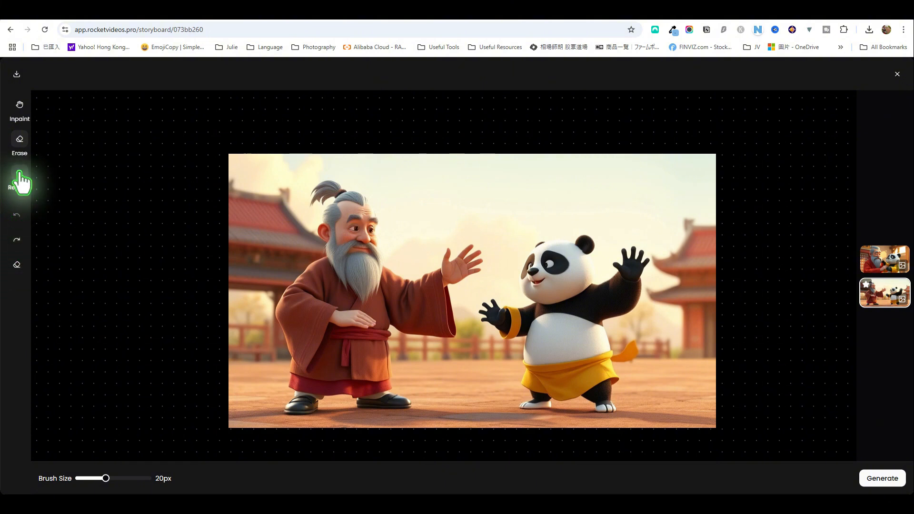
left_click(20, 174)
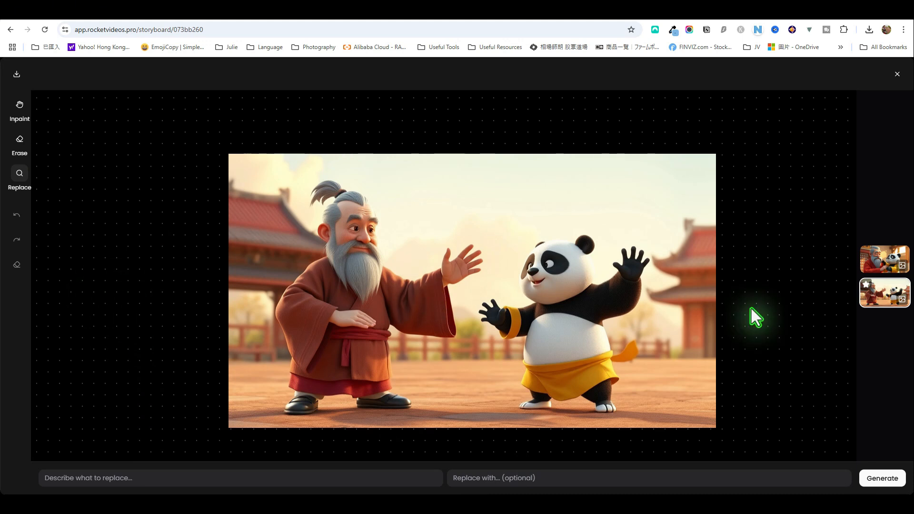
Make the original close-up image the default media, switch the default back to the regenerated image, and close the media editor
left_click(878, 262)
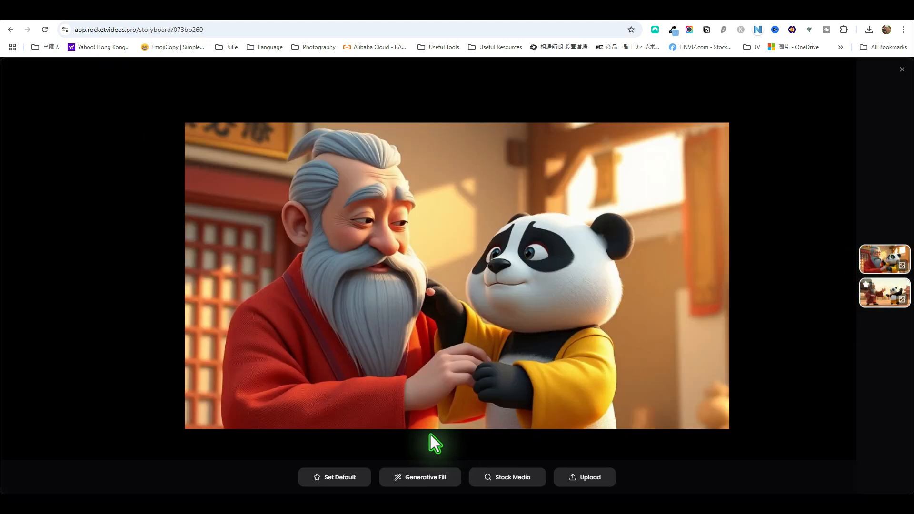
left_click(343, 477)
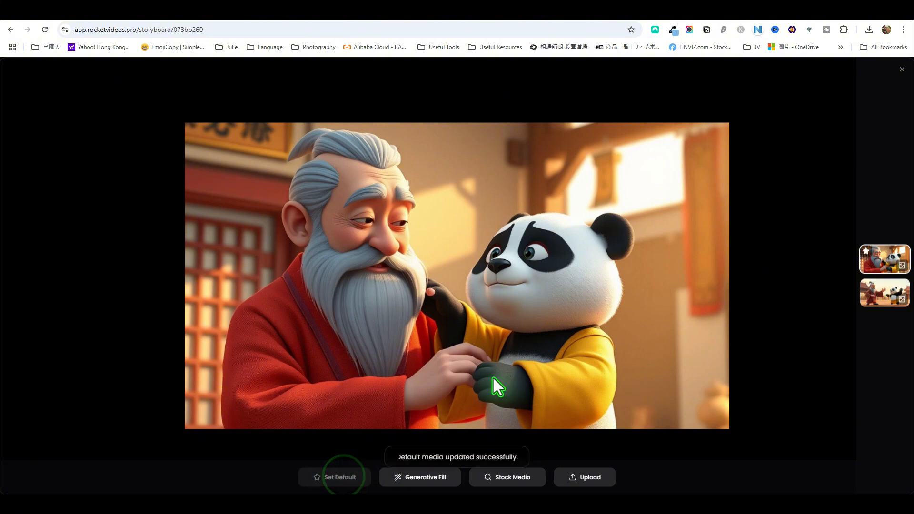
left_click(886, 298)
left_click(330, 477)
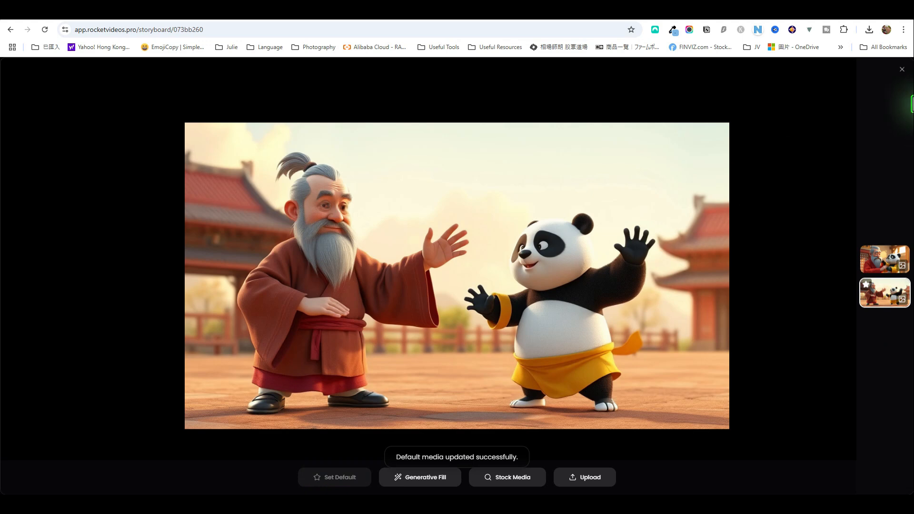
left_click(902, 69)
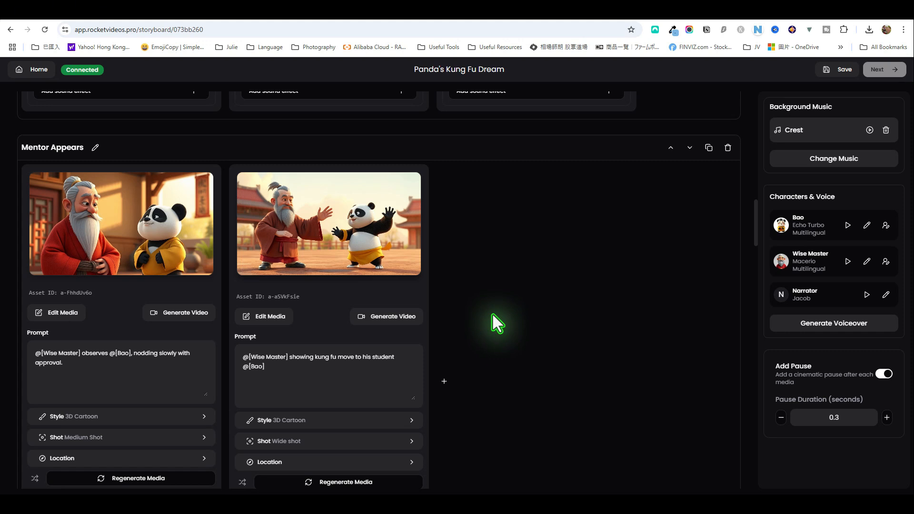
Generate a video from the second Mentor Appears image and play the clip
left_click(411, 320)
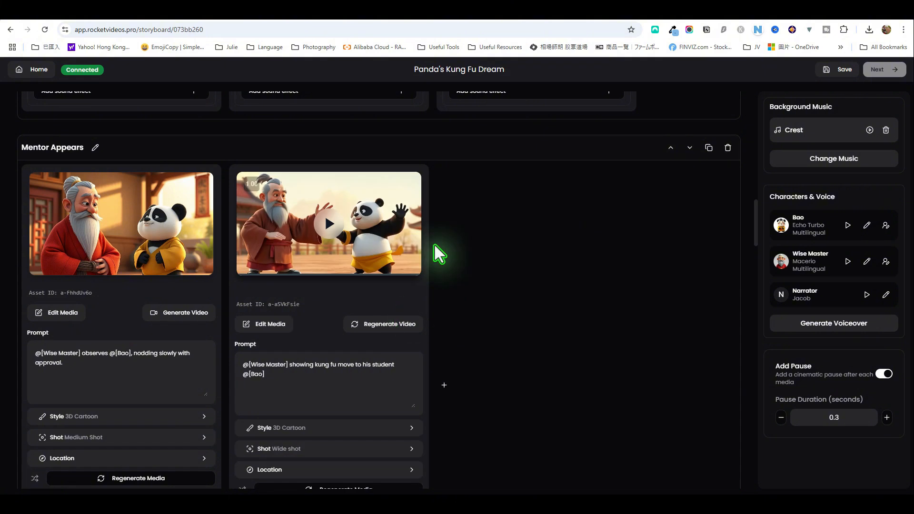
left_click(328, 223)
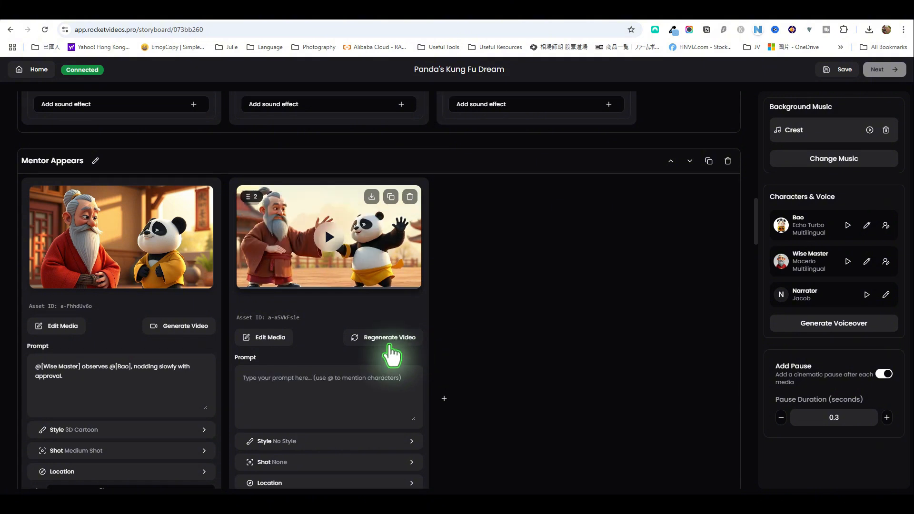
Generate the voiceover for the Narrator line "Guidance brings hope." in the second Mentor Appears clip, keeping the text
scroll(390, 355, "down", 2)
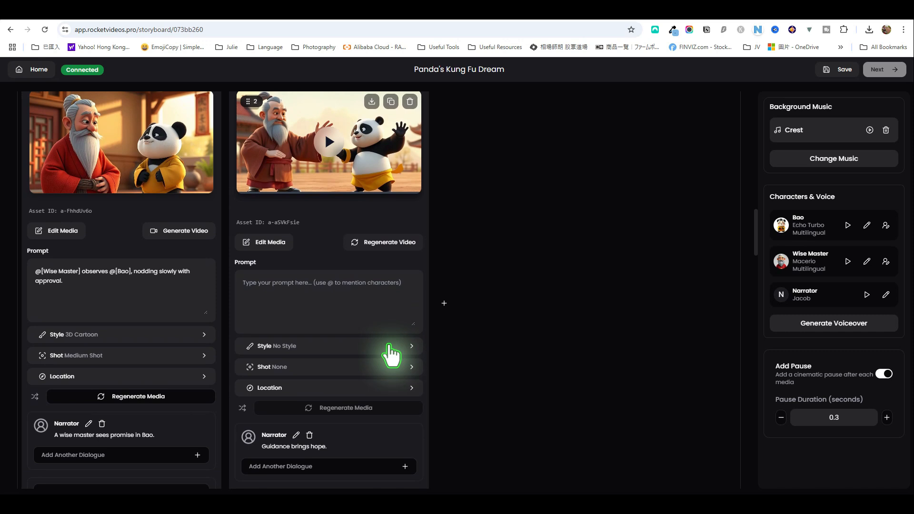
scroll(391, 355, "down", 1)
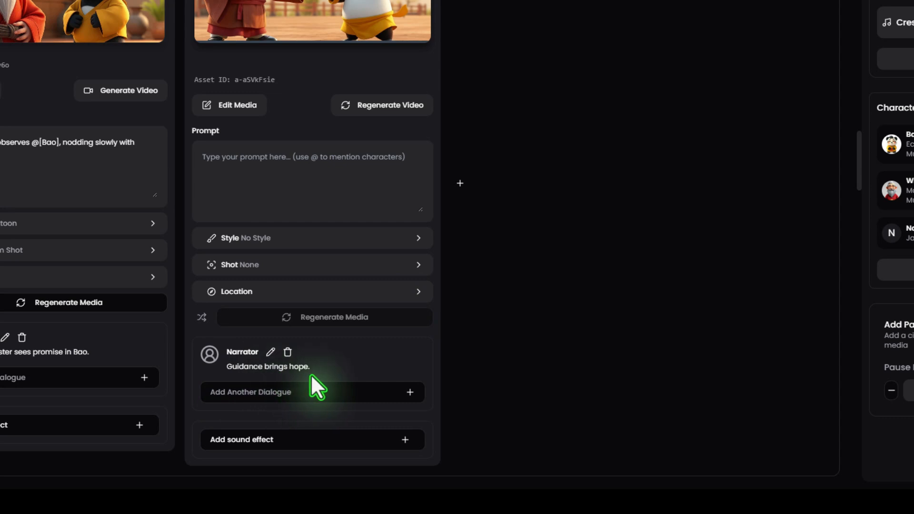
left_click(271, 353)
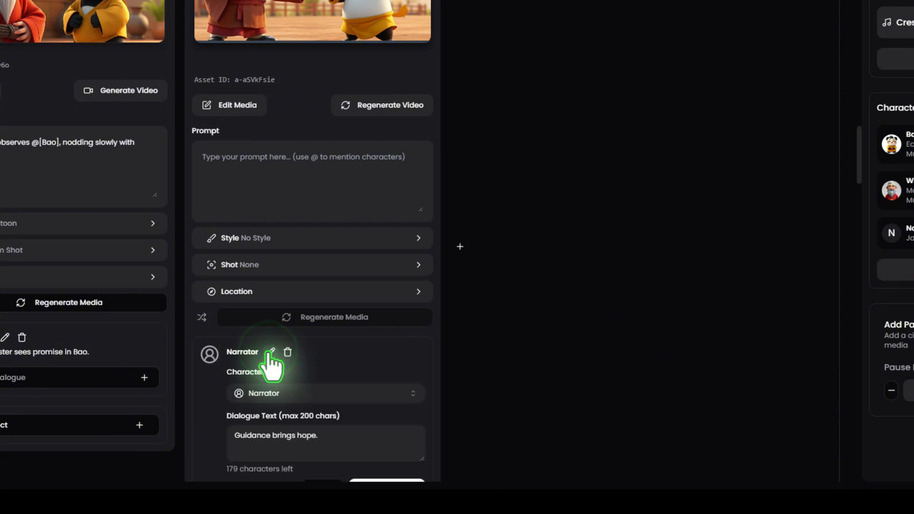
scroll(333, 378, "down", 1)
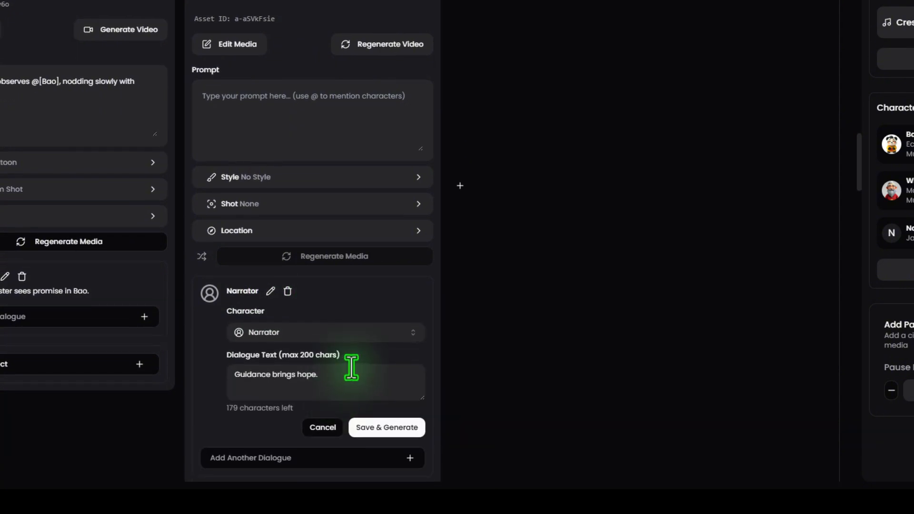
left_click_drag(343, 379, 219, 387)
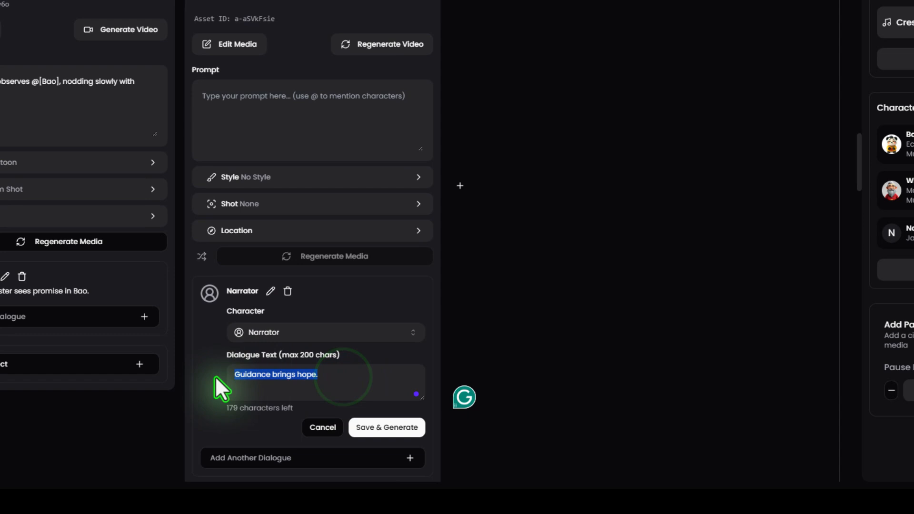
left_click(348, 381)
left_click(378, 429)
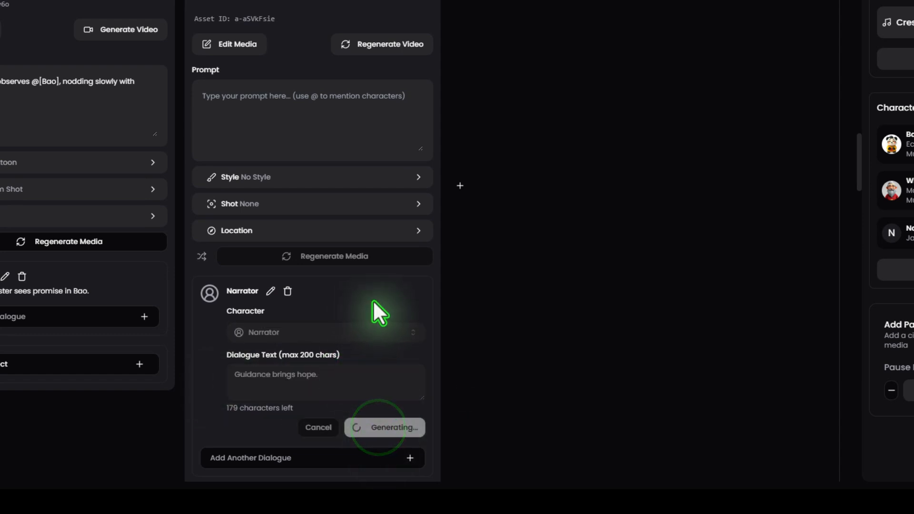
Add a dialogue line for Bao reading "Hi, I'm Bao" to the second Mentor Appears clip and generate its voice
scroll(376, 299, "down", 1)
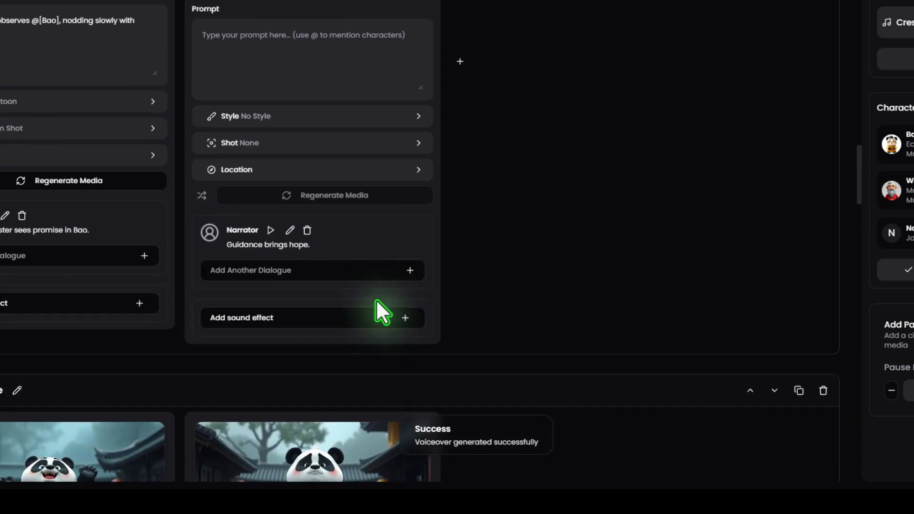
left_click(410, 270)
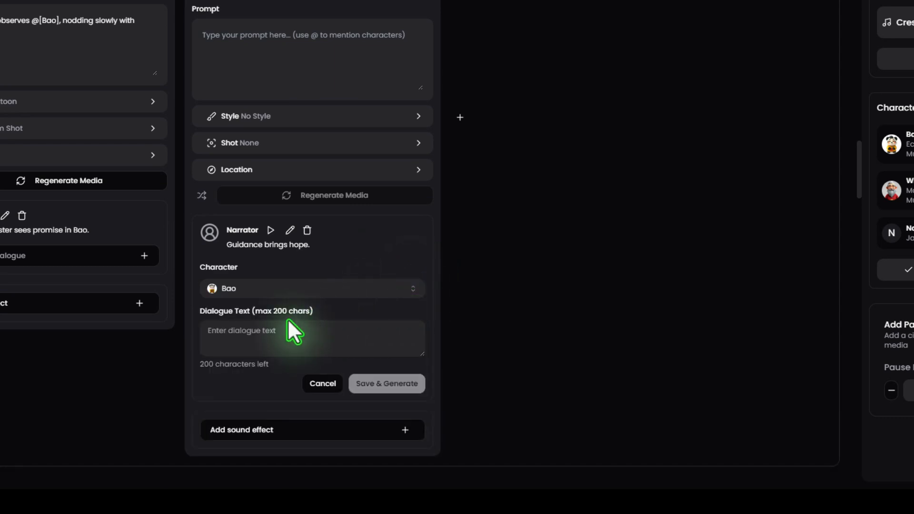
left_click(268, 339)
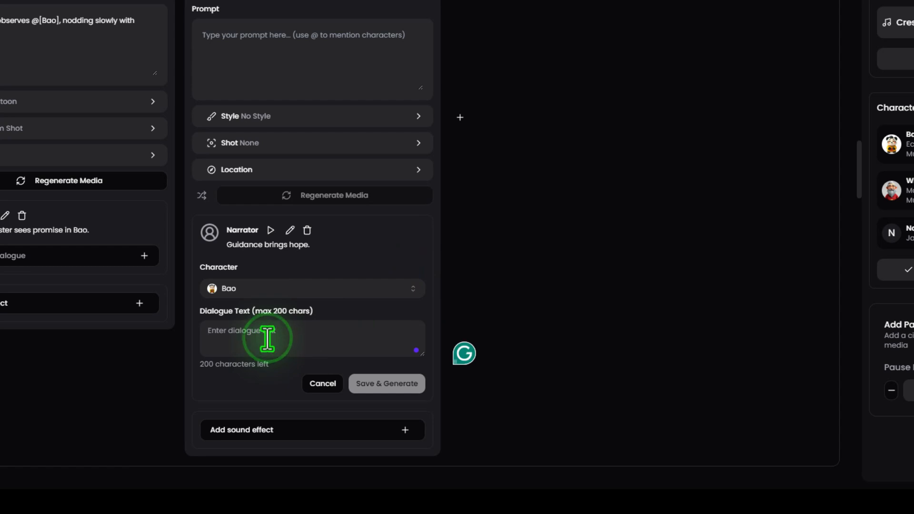
type("Hi, I'm Bao")
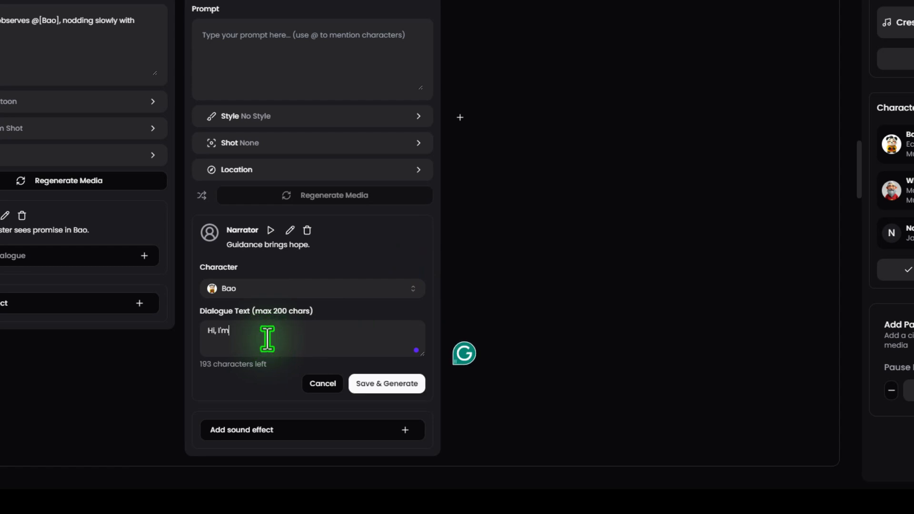
left_click(386, 384)
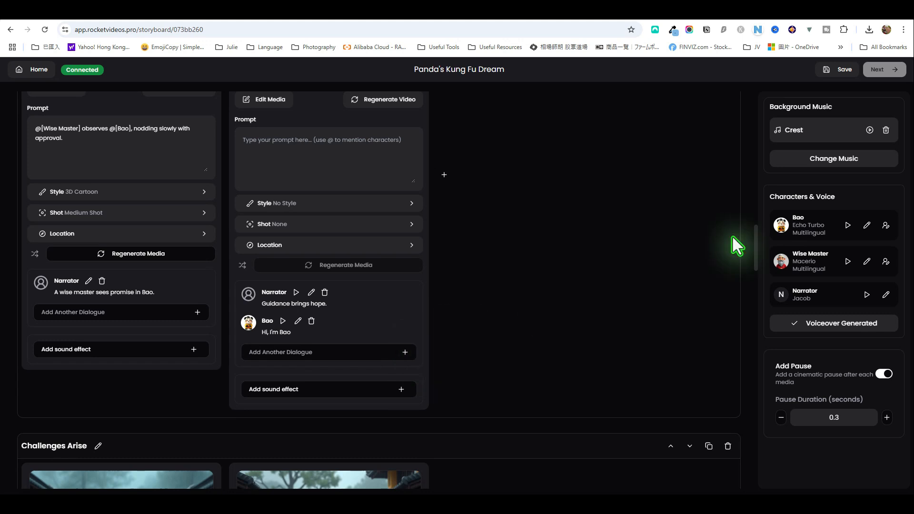
Preview the Andrew Multilingual and Brian voices, and assign Brian as Bao's voice
left_click(867, 228)
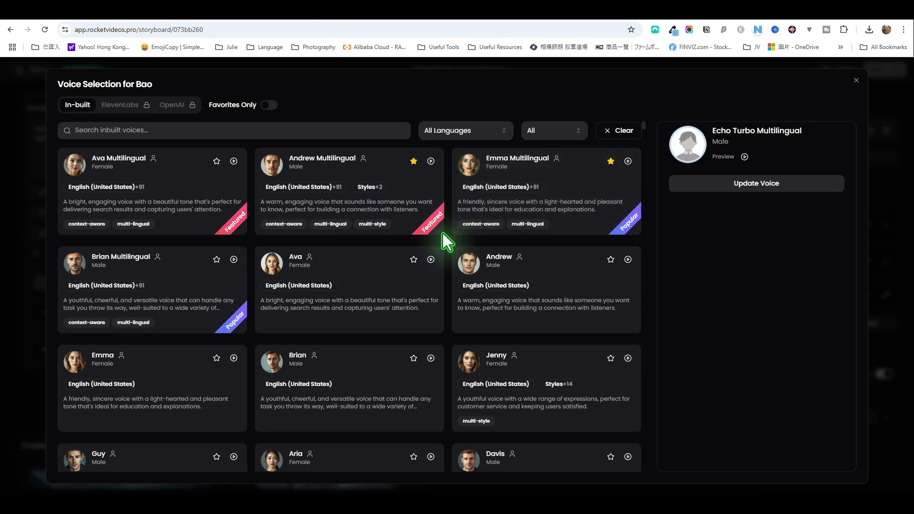
left_click(431, 161)
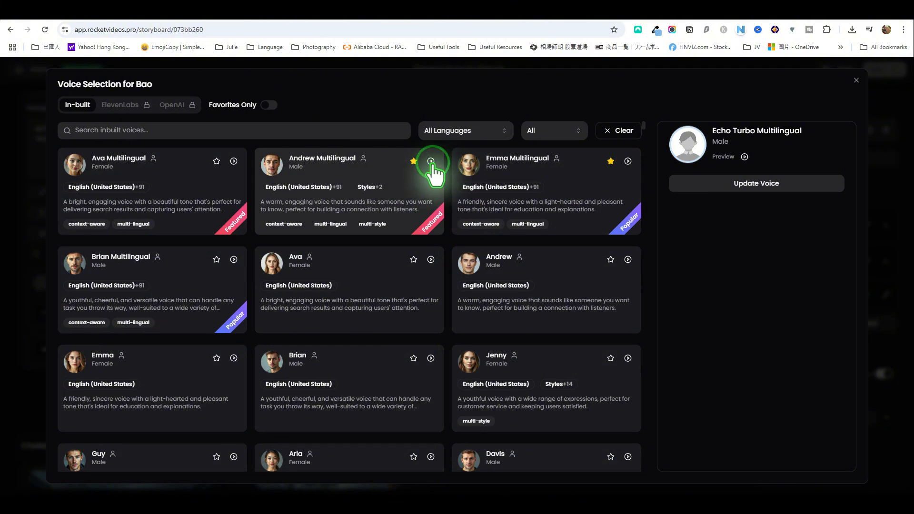
left_click(431, 161)
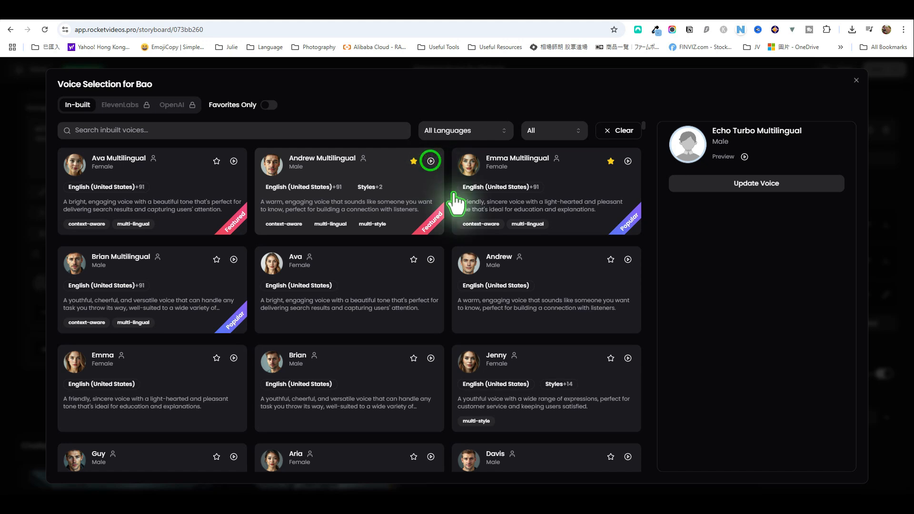
left_click(374, 385)
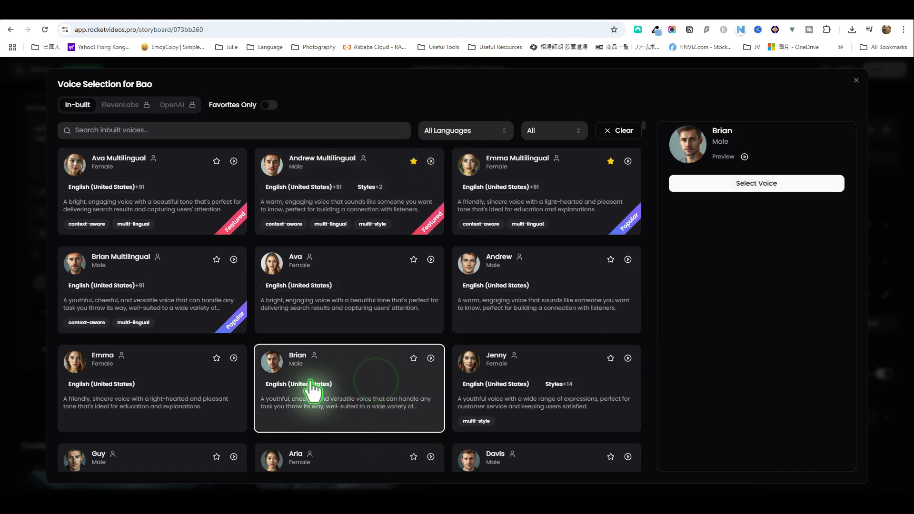
left_click(744, 158)
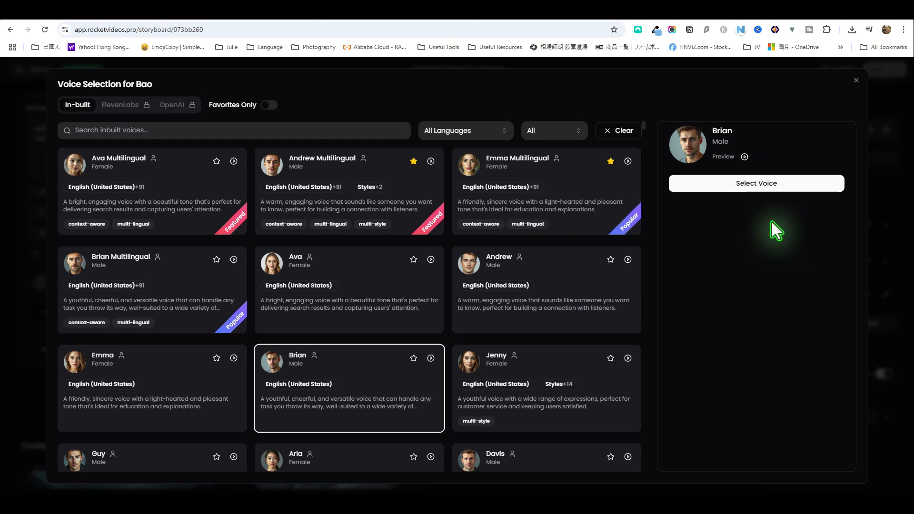
left_click(764, 186)
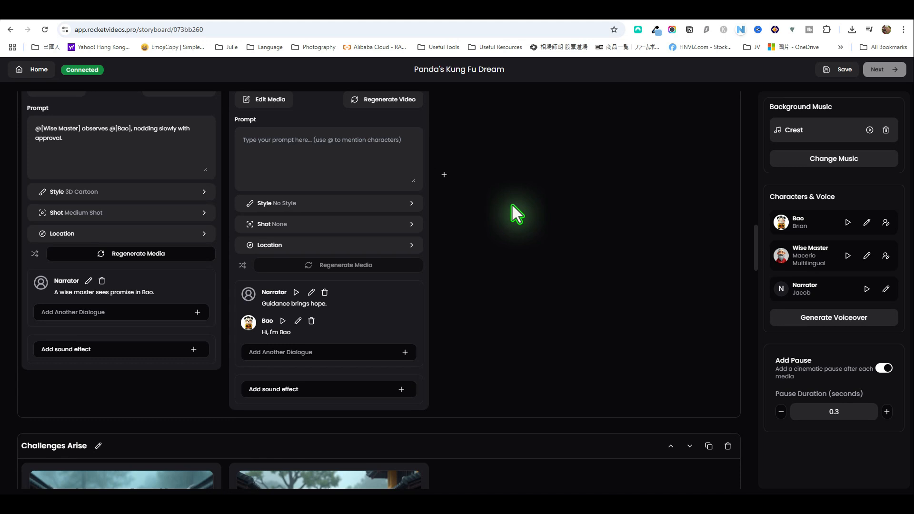
Generate the voiceover for the whole storyboard and play the Bao and Narrator lines of the second Mentor Appears clip
left_click(847, 320)
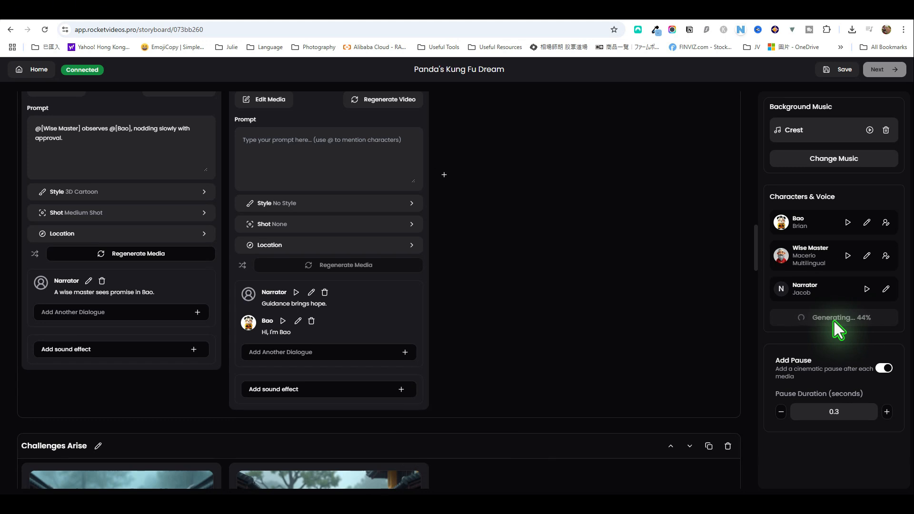
left_click(283, 321)
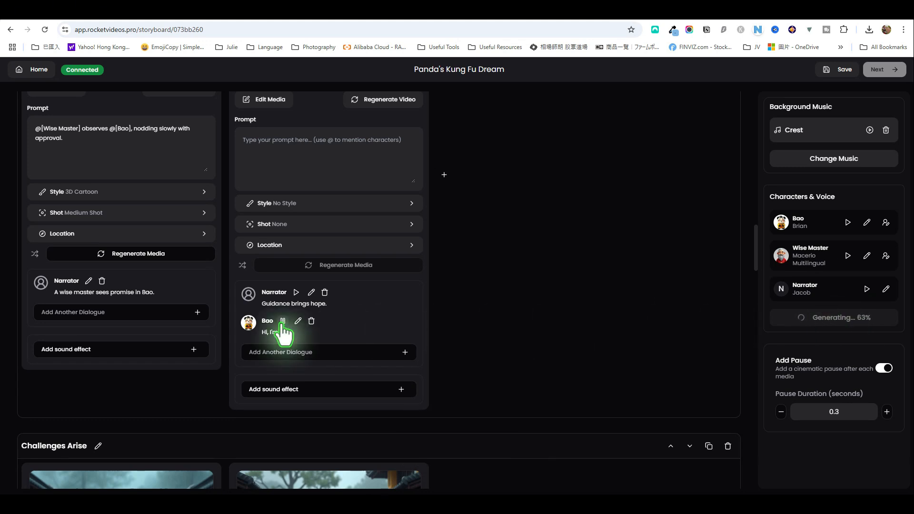
left_click(295, 292)
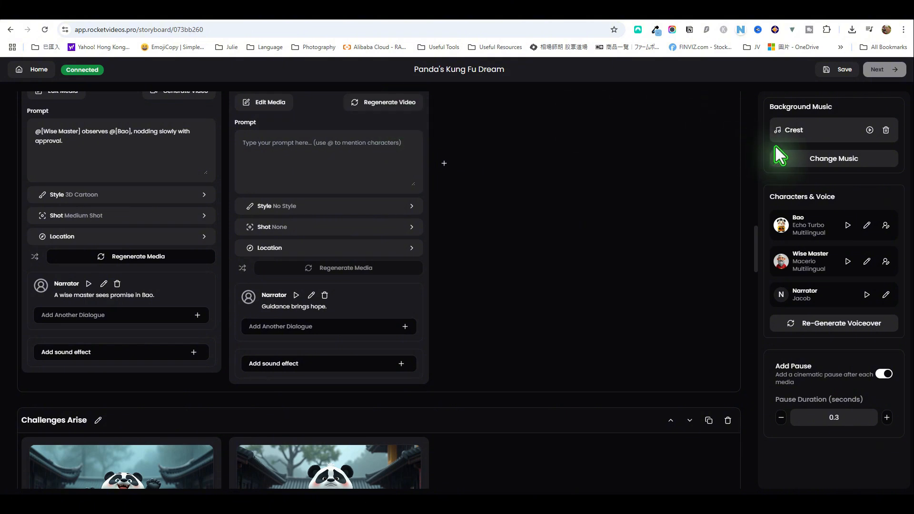
Open the background music library and preview the tracks Time With You and Time Travel
left_click(838, 160)
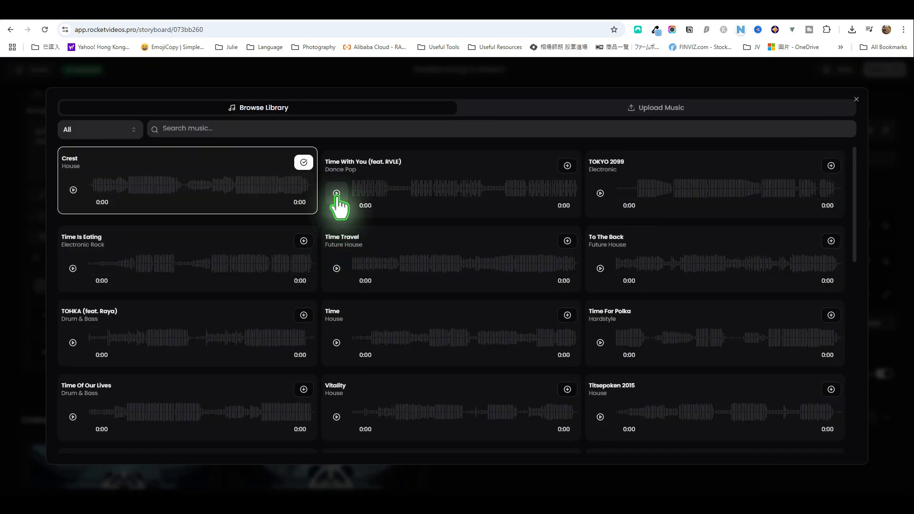
left_click(337, 193)
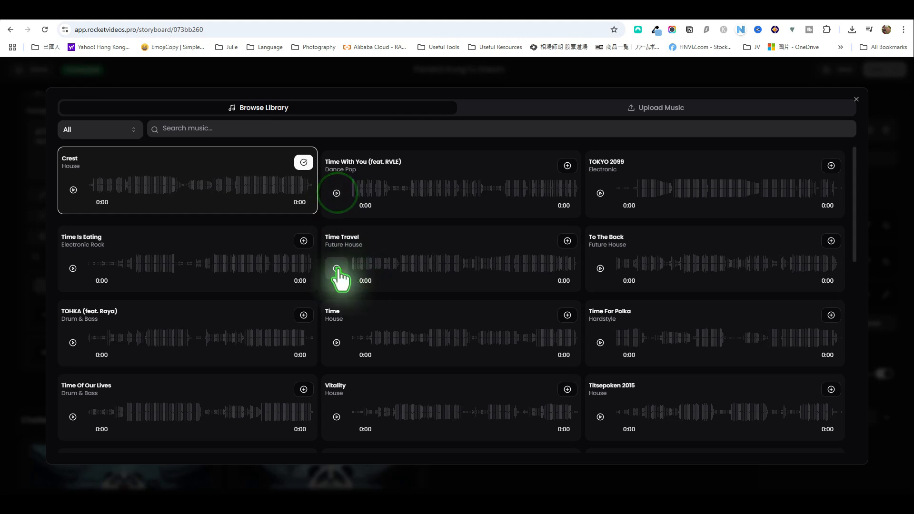
left_click(337, 269)
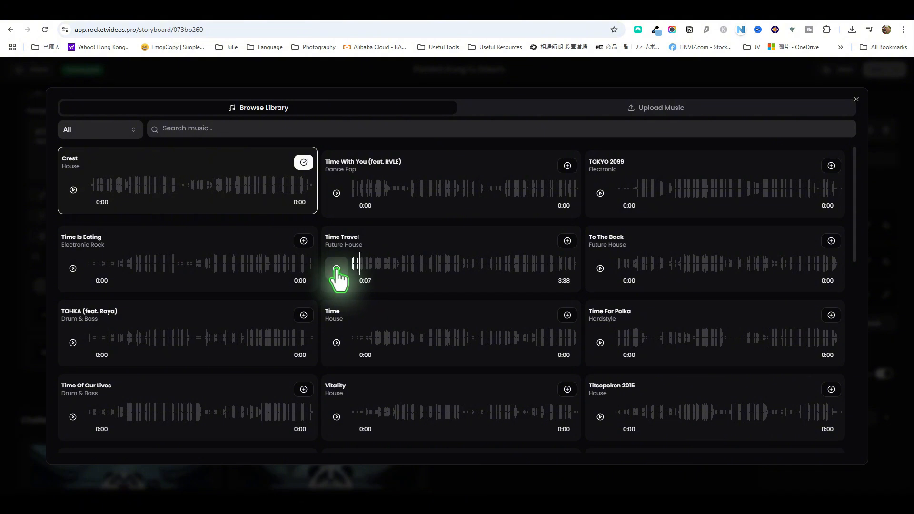
left_click(336, 268)
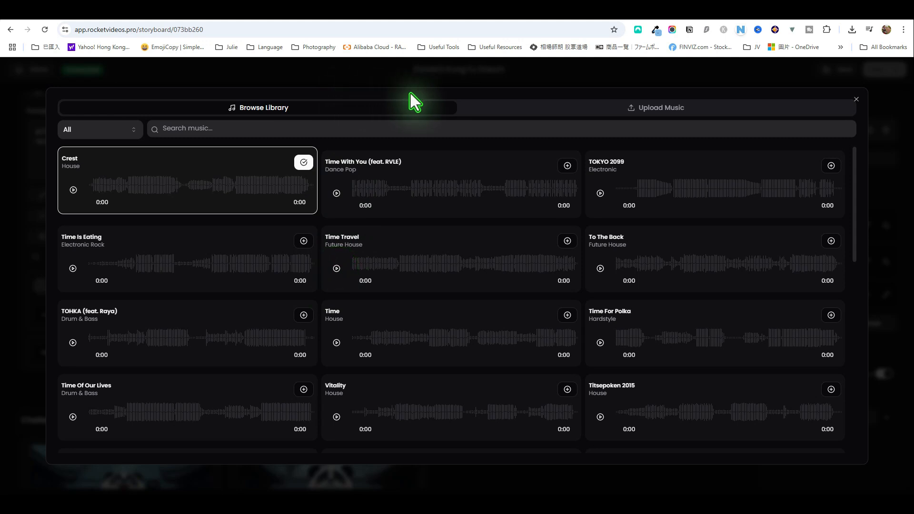
Upload Minute Mix.mp3 from the kung-fu folder as the background music and play it briefly
left_click(649, 107)
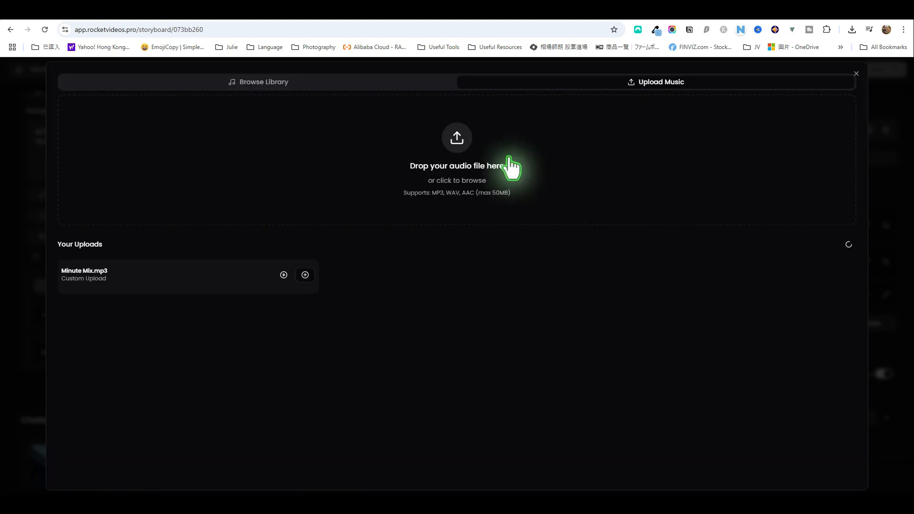
mouse_move(59, 493)
left_click(235, 476)
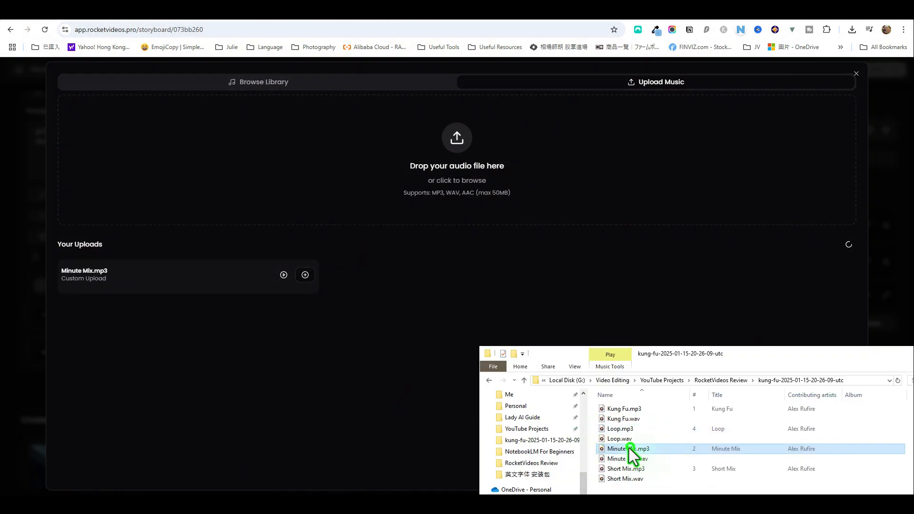
left_click_drag(629, 447, 460, 181)
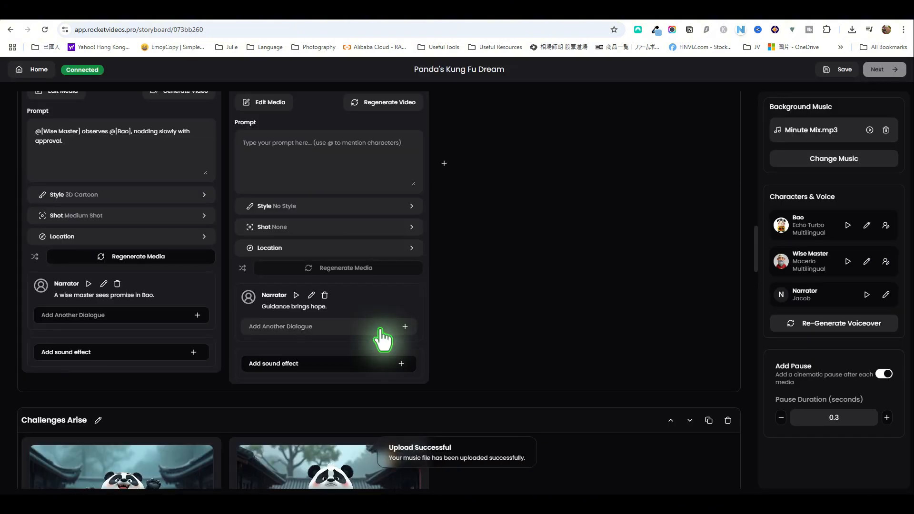
left_click(870, 130)
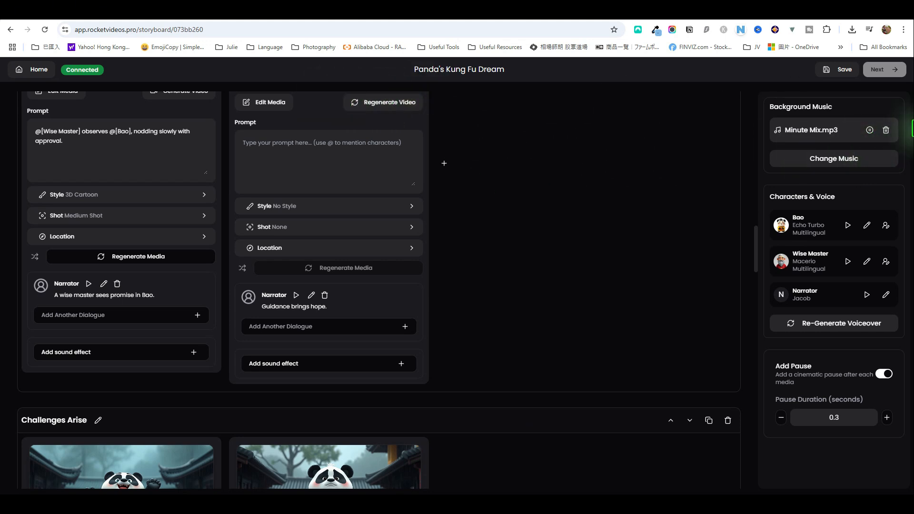
left_click(871, 130)
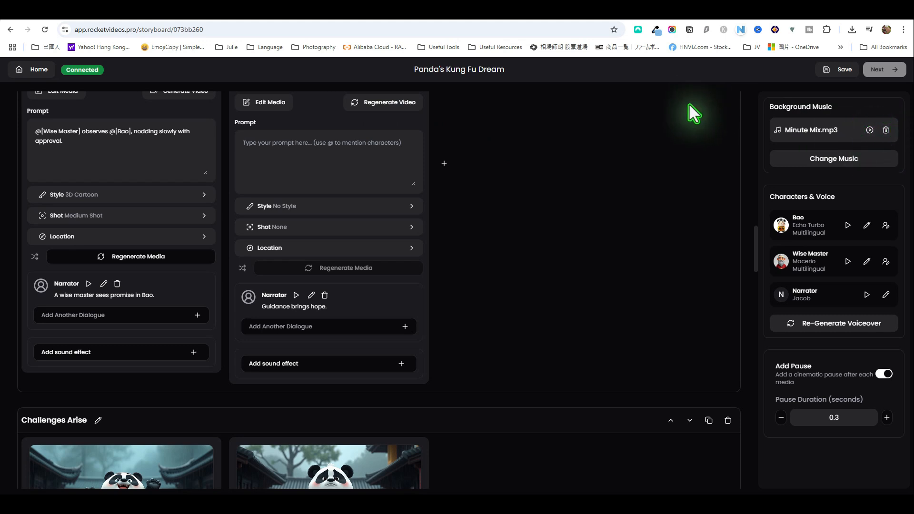
Save the storyboard and proceed to the timeline editor
left_click(839, 72)
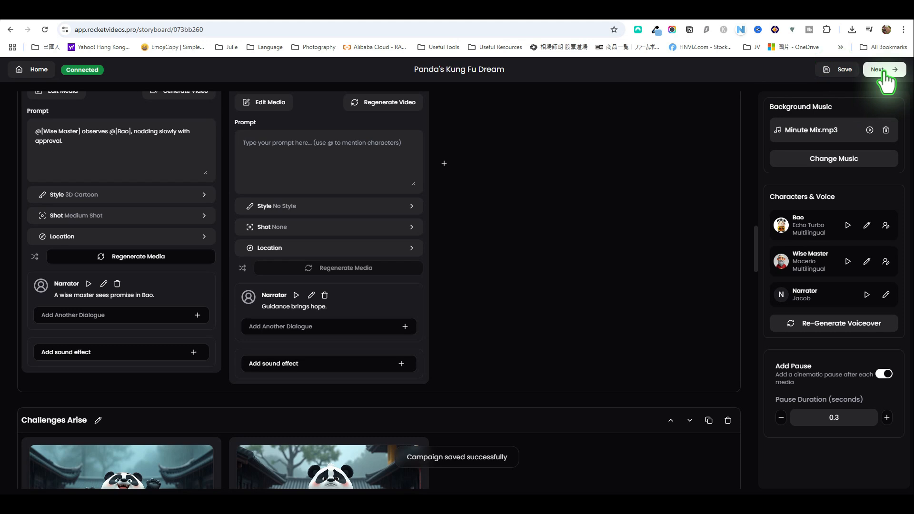
left_click(881, 71)
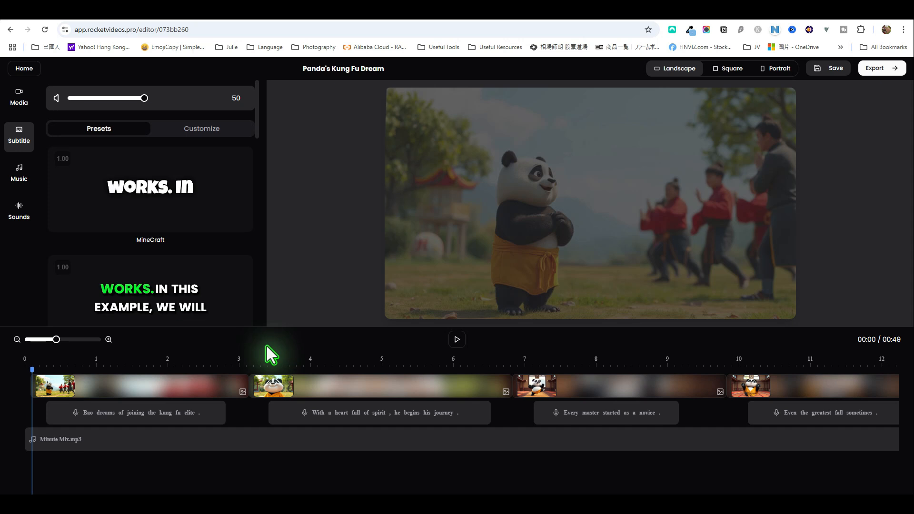
Try to extend the end of the first clip on the timeline, and select the second clip
left_click(222, 386)
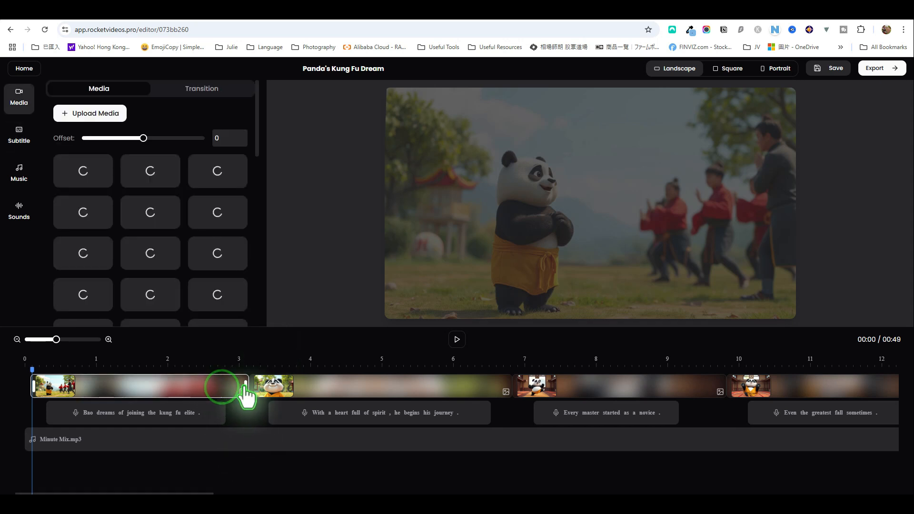
mouse_move(244, 385)
left_mouse_down()
mouse_move(224, 384)
mouse_move(254, 382)
left_mouse_up()
left_click(308, 385)
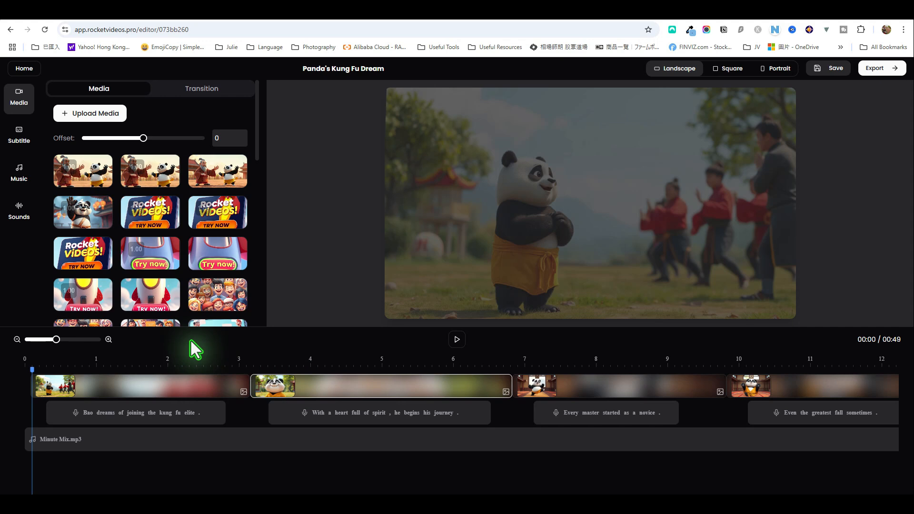
Apply the MineCraft subtitle preset and play a short preview of the video
left_click(19, 136)
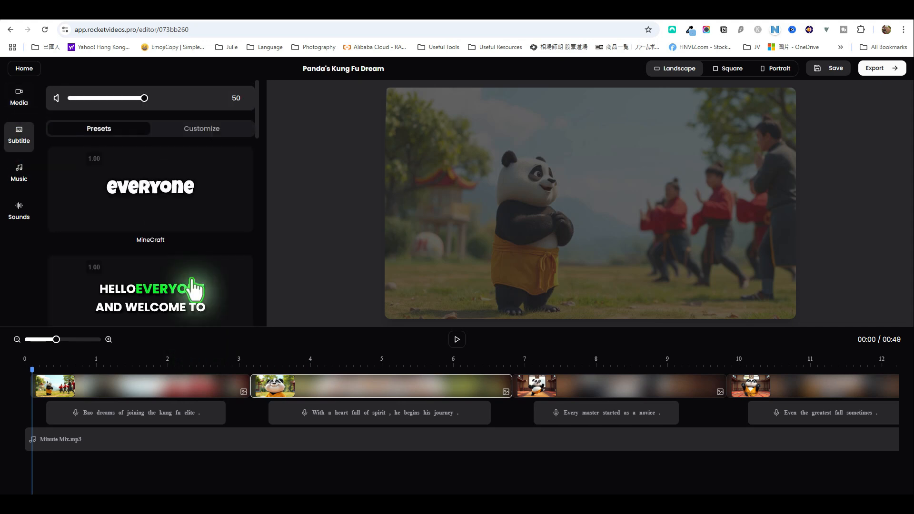
left_click(209, 206)
left_click(456, 340)
left_click(456, 340)
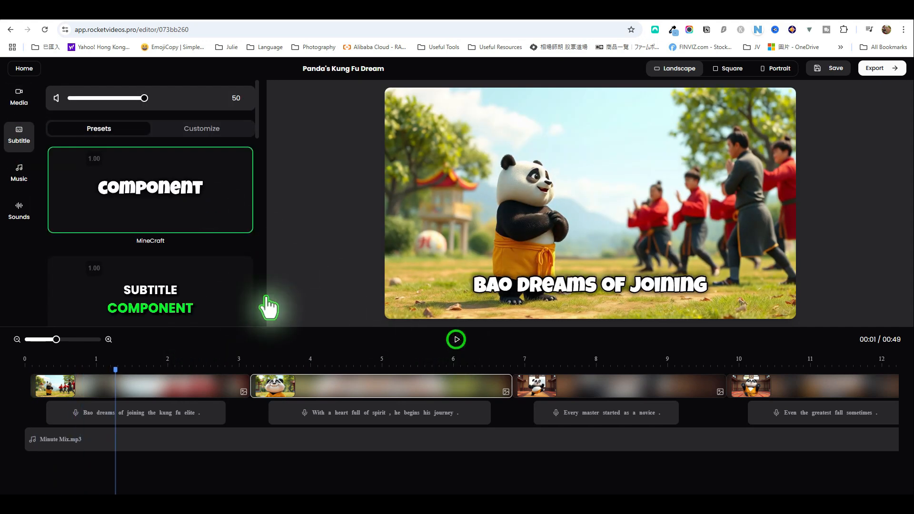
Apply the Deep subtitle preset and play a short preview of the video
left_click(245, 300)
scroll(245, 300, "down", 3)
left_click(219, 268)
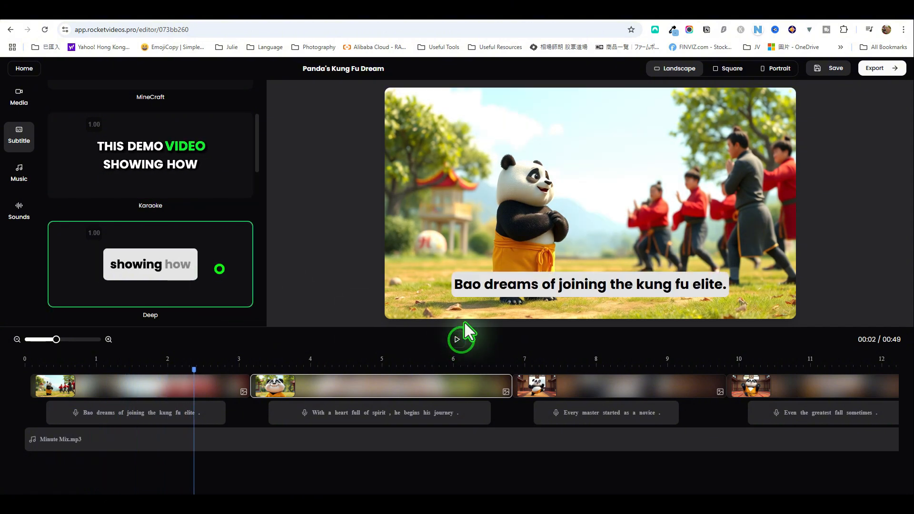
left_click(457, 340)
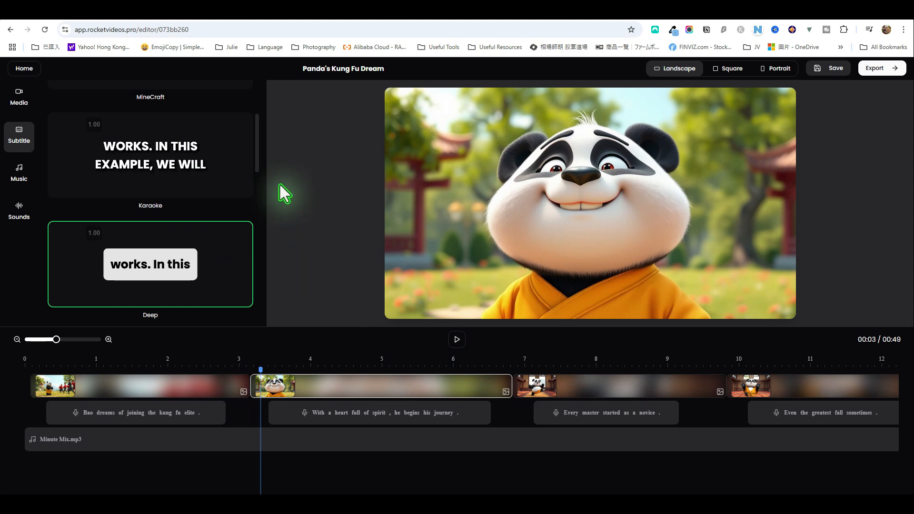
Open the subtitle customization options, try a two-line layout, and return the subtitles to one line
scroll(224, 152, "up", 5)
left_click(219, 128)
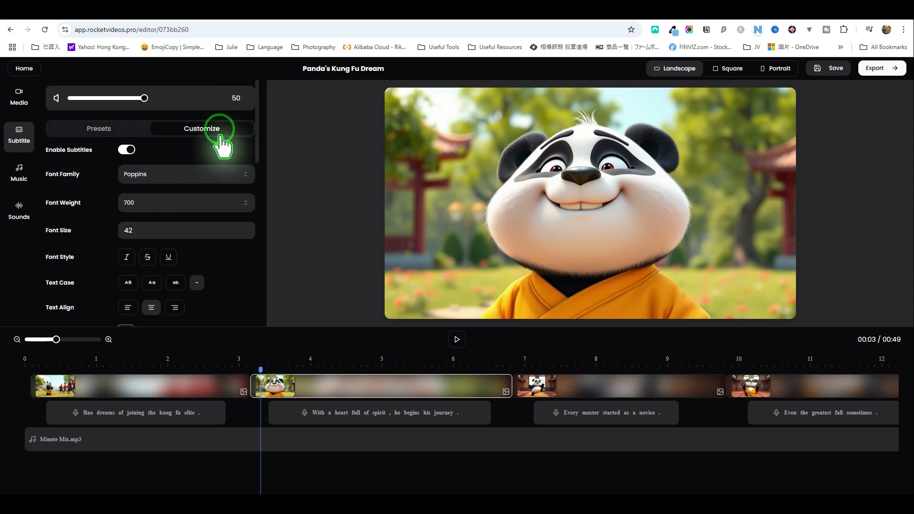
left_click(201, 175)
left_click(201, 175)
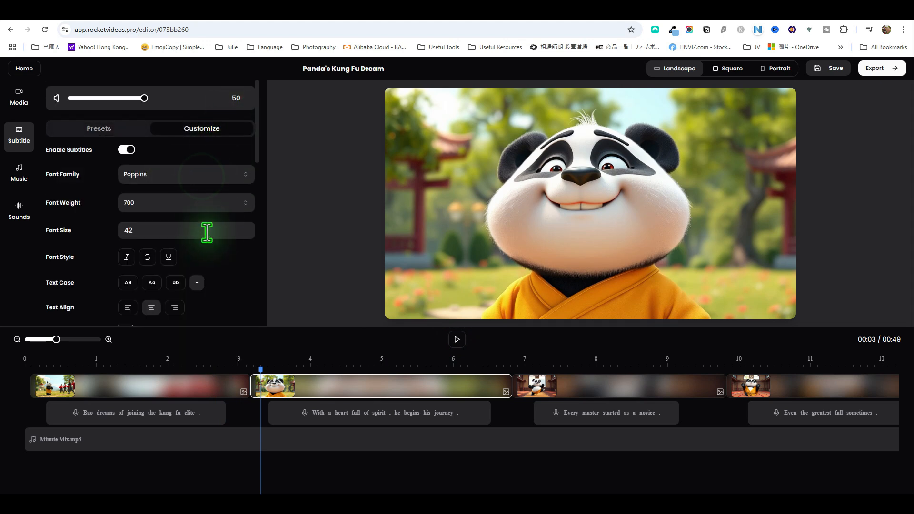
scroll(206, 232, "down", 1)
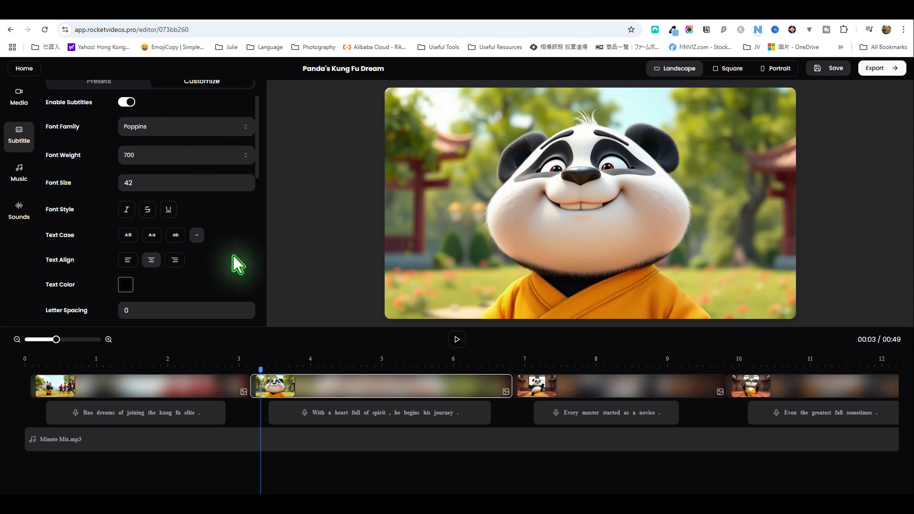
scroll(233, 256, "down", 1)
scroll(198, 234, "down", 2)
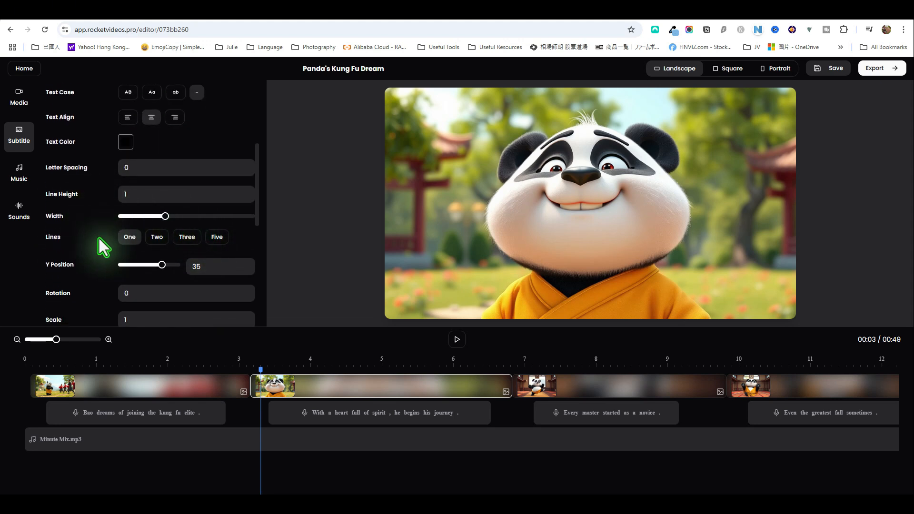
left_click(157, 238)
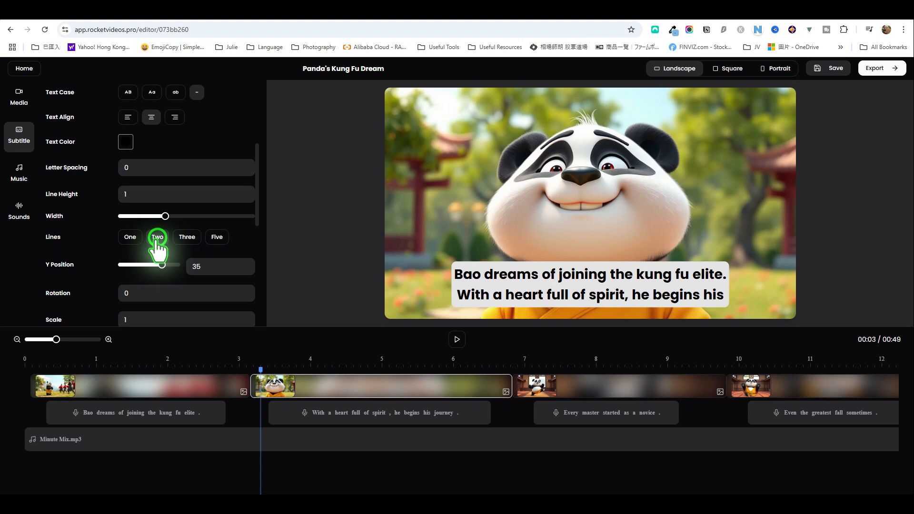
left_click(130, 238)
Set both the subtitle's Active Word Animation and Active BG Animation to Pop
scroll(131, 238, "down", 3)
scroll(184, 260, "down", 2)
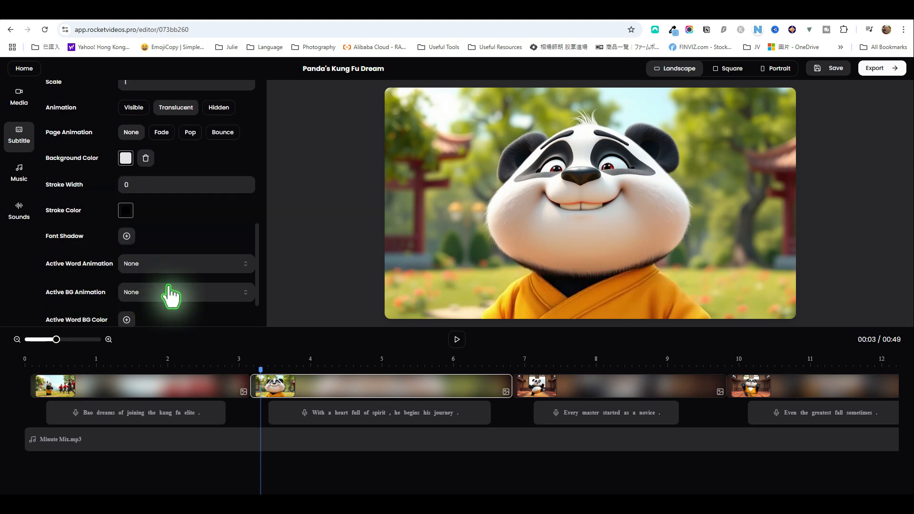
left_click(210, 264)
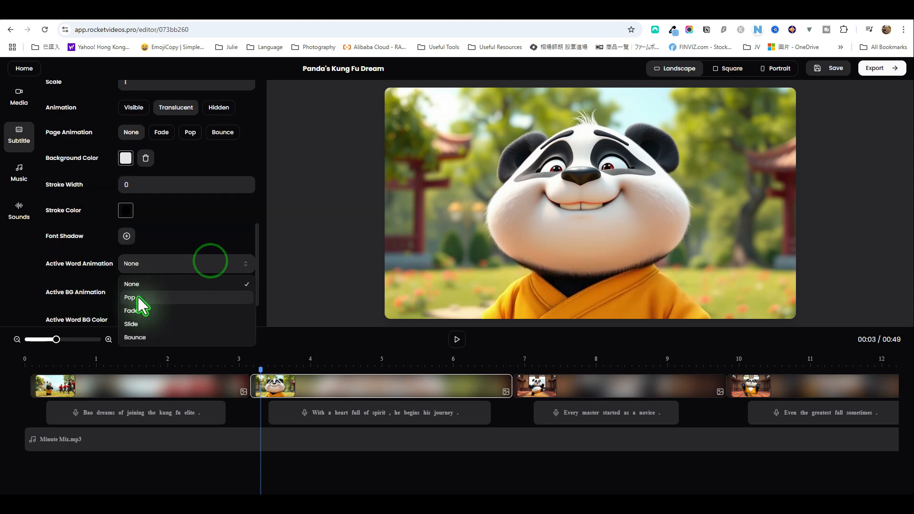
left_click(138, 299)
scroll(200, 236, "down", 1)
left_click(214, 245)
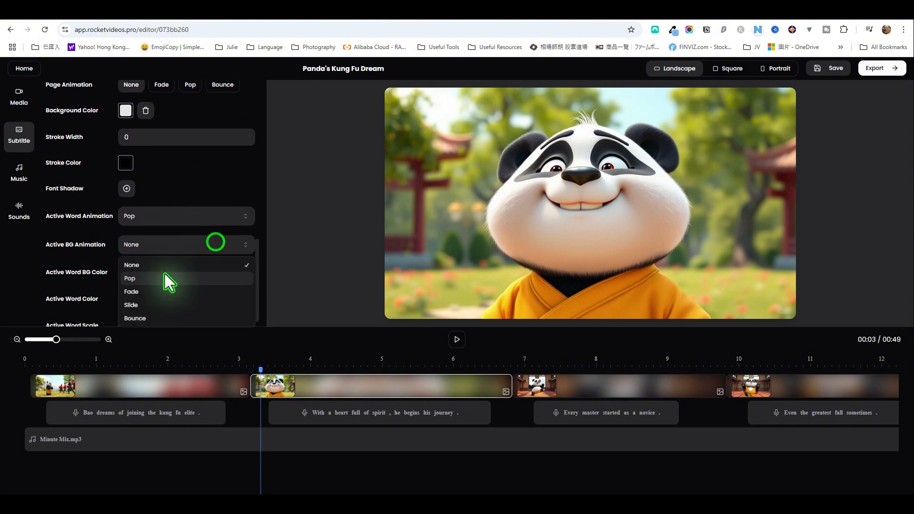
left_click(161, 278)
Add an Active Word BG Color to the subtitles and set it to red
scroll(193, 230, "down", 1)
left_click(126, 260)
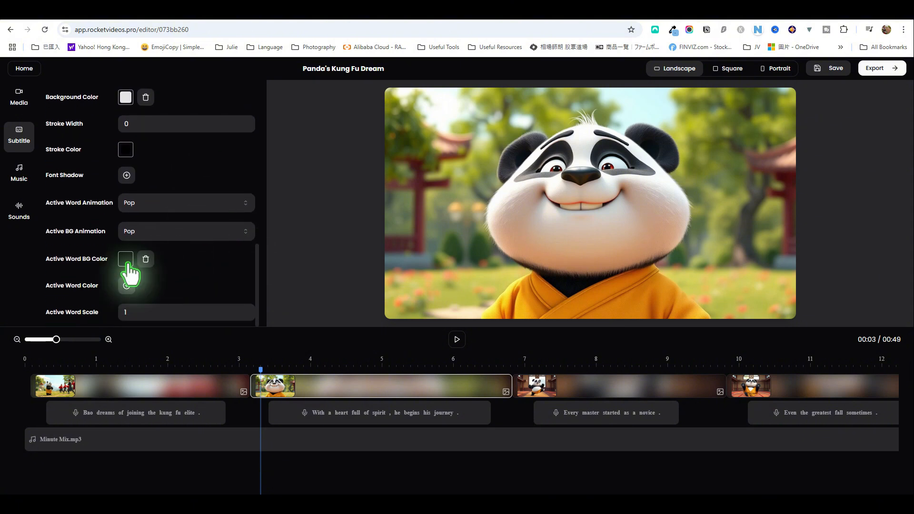
left_click(126, 260)
left_click(186, 282)
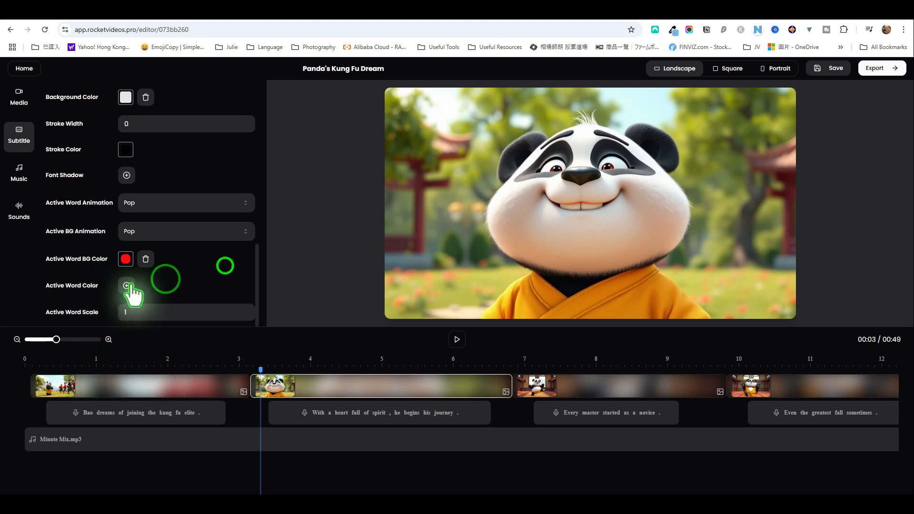
Add a lime green Active Word Color to the subtitles and play a short preview
left_click(126, 286)
left_click(126, 285)
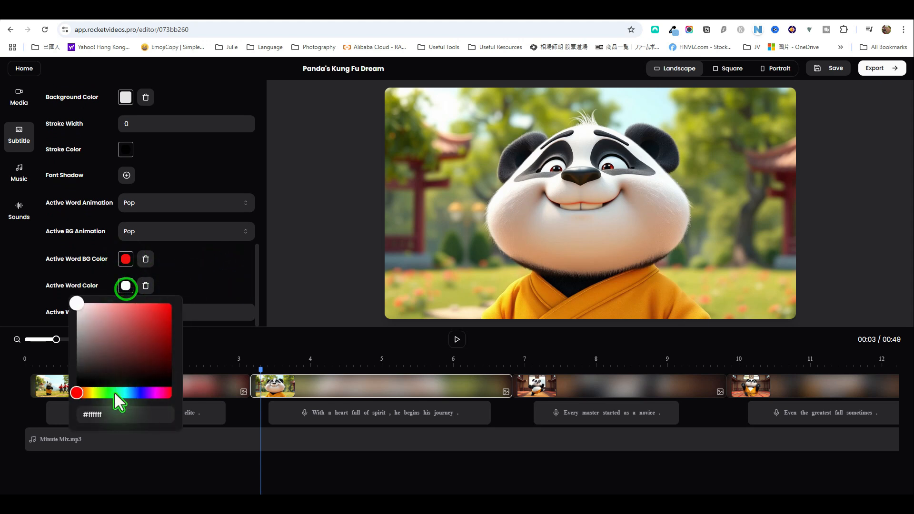
left_click(100, 391)
left_click(170, 305)
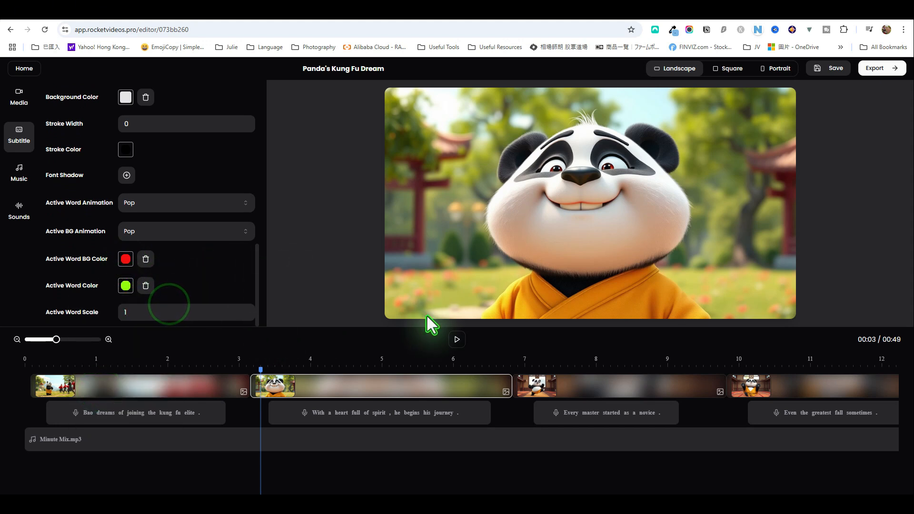
left_click(457, 340)
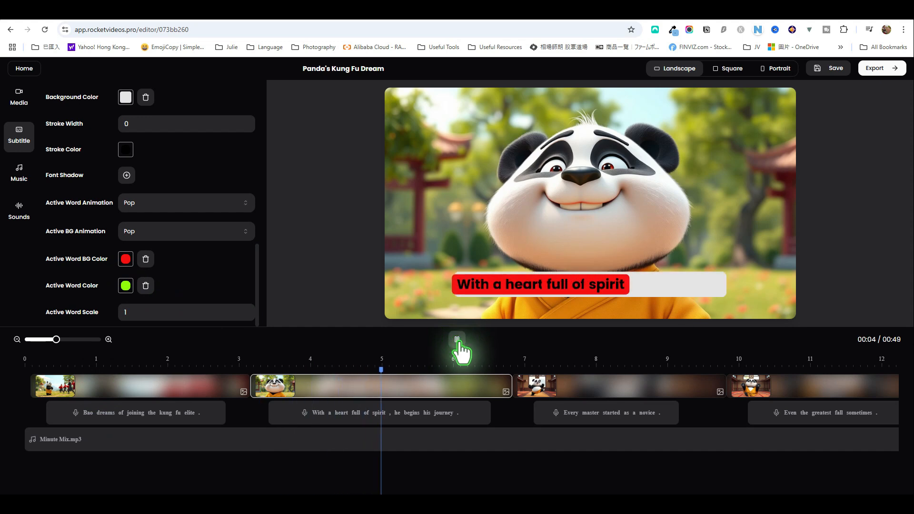
left_click(457, 339)
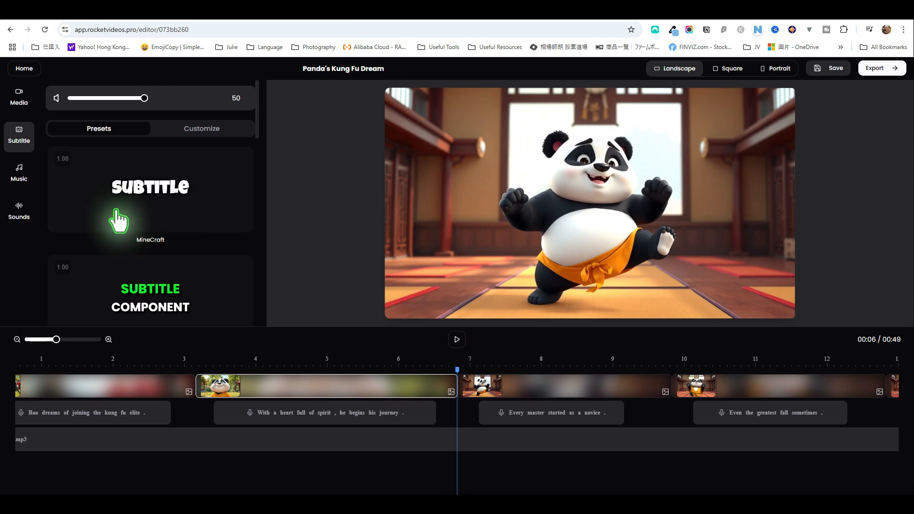
Apply the Scale Reveal transition to the second clip and Floating Slide Up to the third clip
left_click(14, 98)
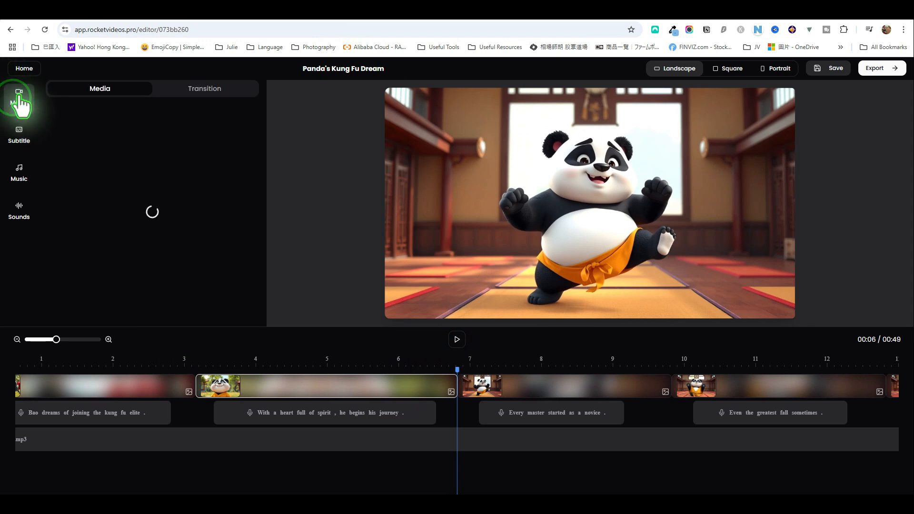
left_click(205, 87)
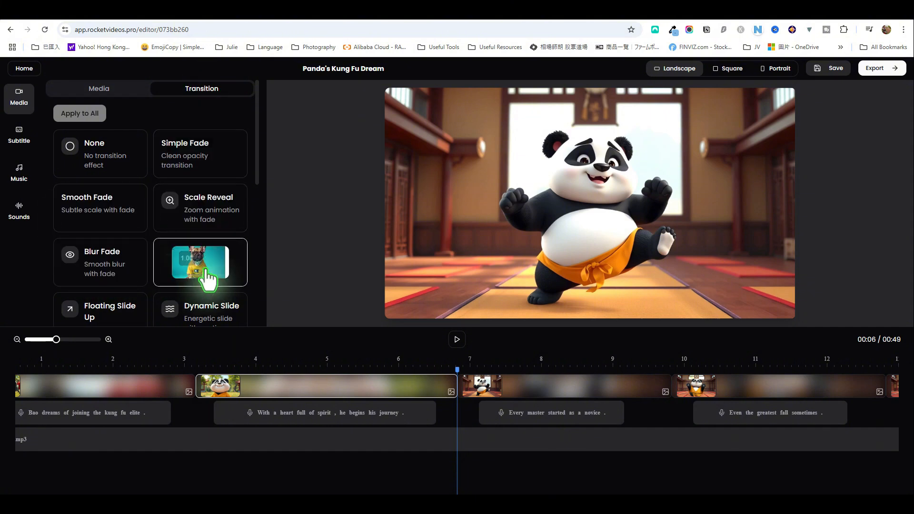
left_click(222, 220)
left_click(598, 388)
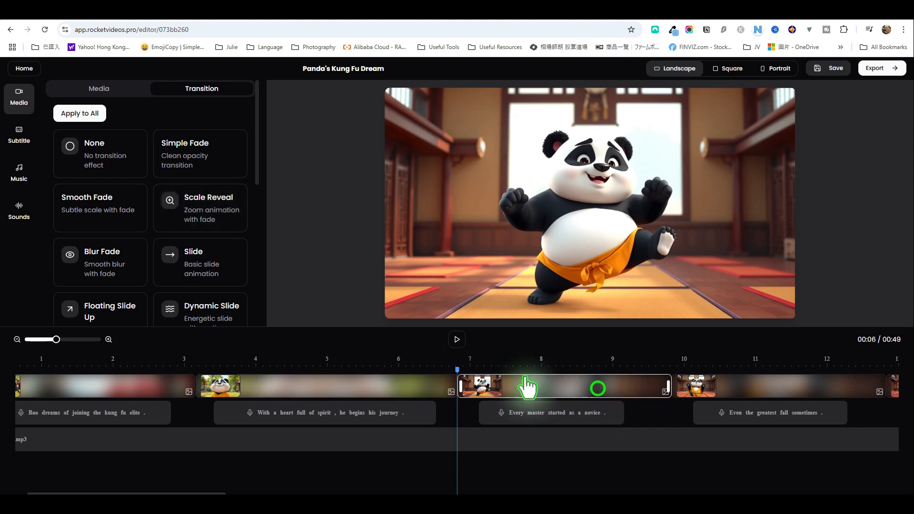
scroll(210, 286, "down", 2)
left_click(116, 232)
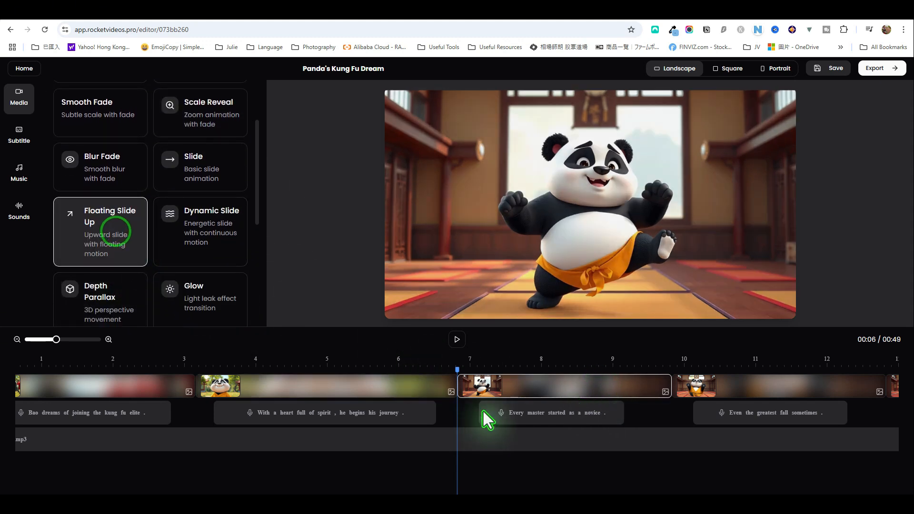
Move the playhead back to about 3 seconds and play through the second and third clips to check their transitions
left_click_drag(457, 369, 190, 370)
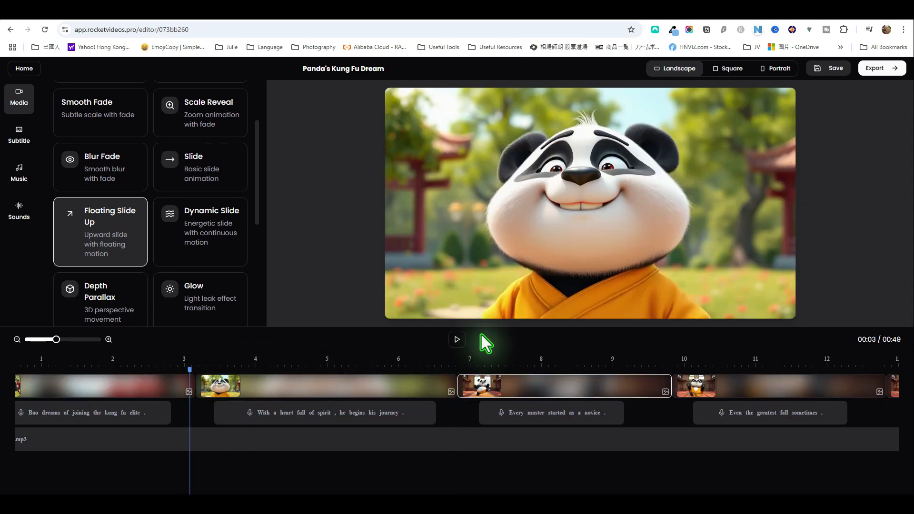
left_click(457, 339)
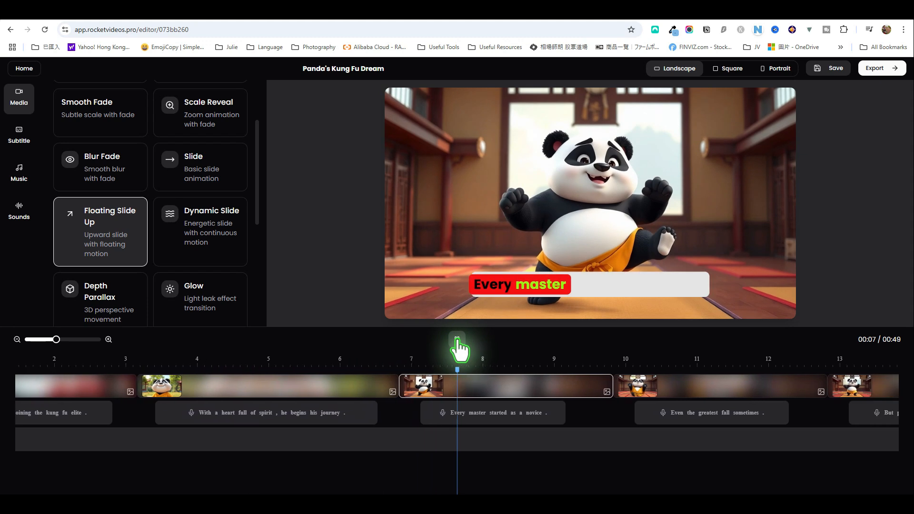
left_click(457, 339)
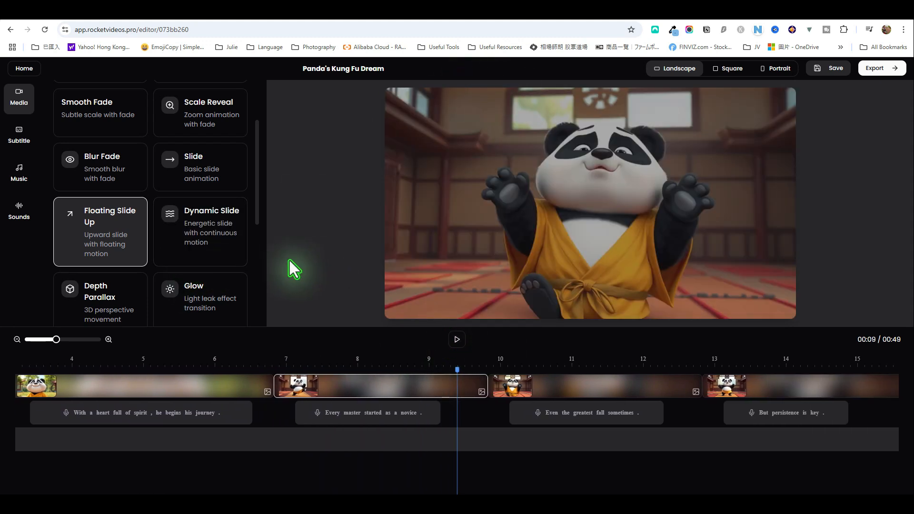
Apply the Dynamic Slide transition to the fourth clip and Glow to the fifth clip
left_click(206, 230)
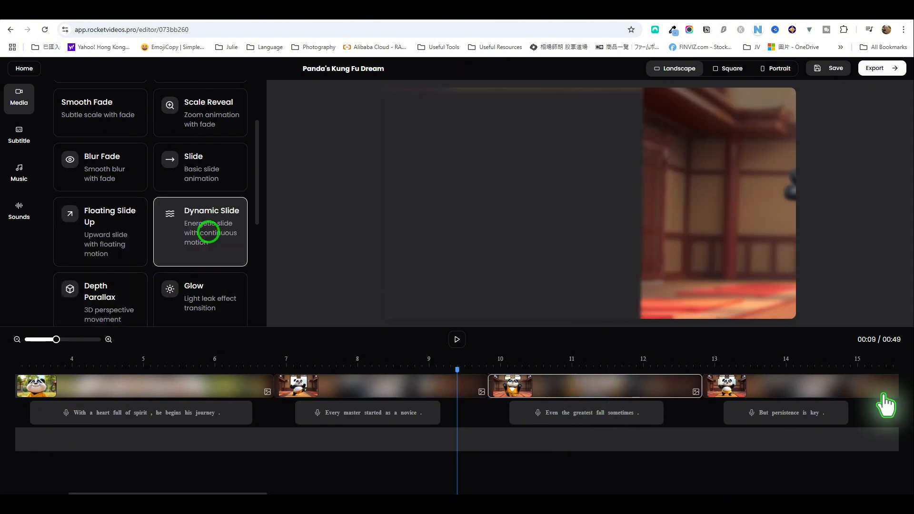
left_click(839, 389)
scroll(223, 276, "down", 1)
left_click(219, 262)
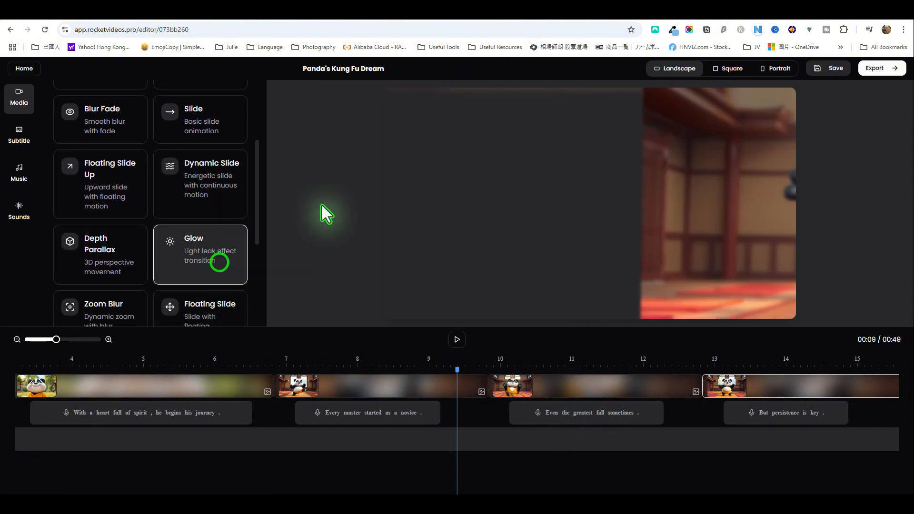
Play through the fourth and fifth clips to check their transitions, and save the project
left_click(457, 339)
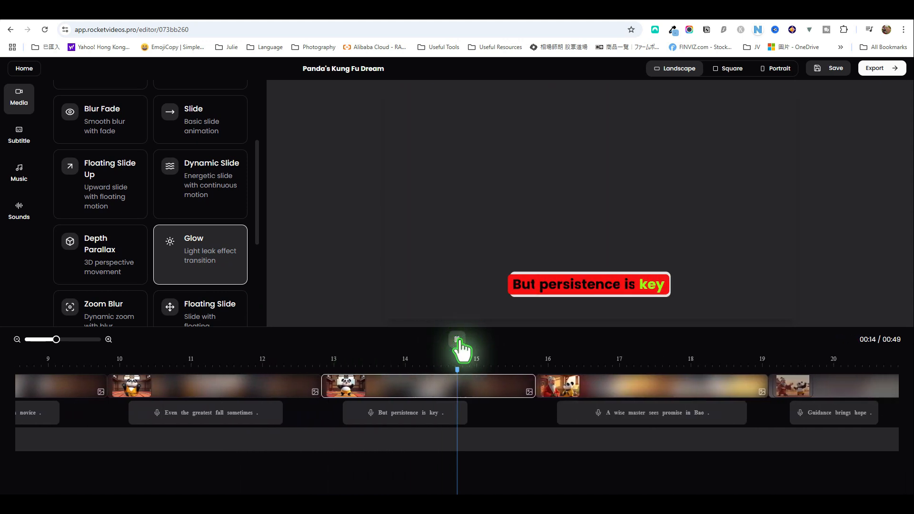
left_click(457, 339)
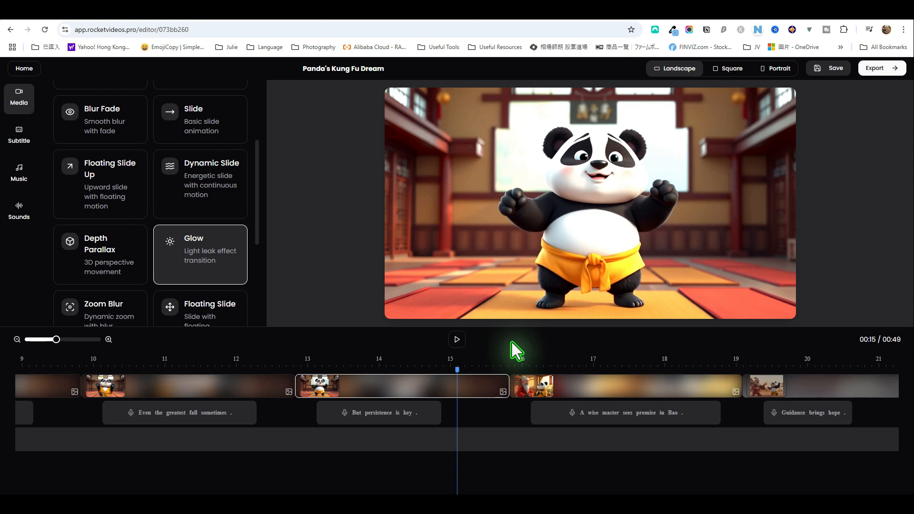
left_click(836, 68)
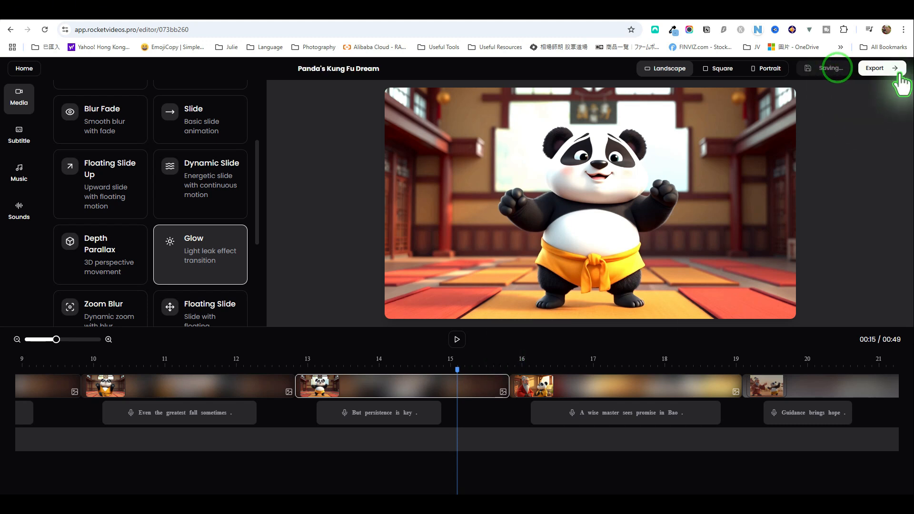